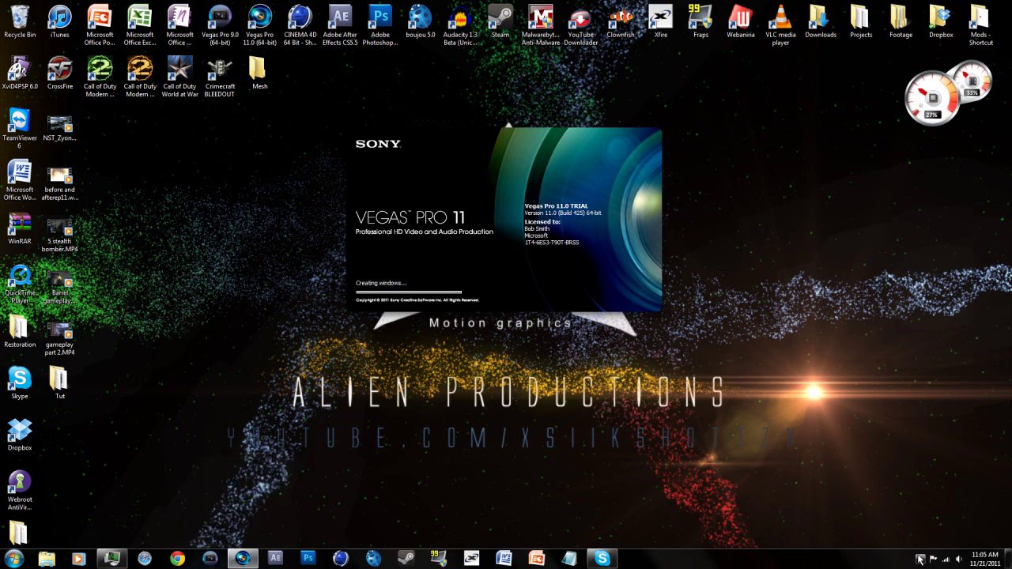
right_click(928, 490)
left_click(666, 5)
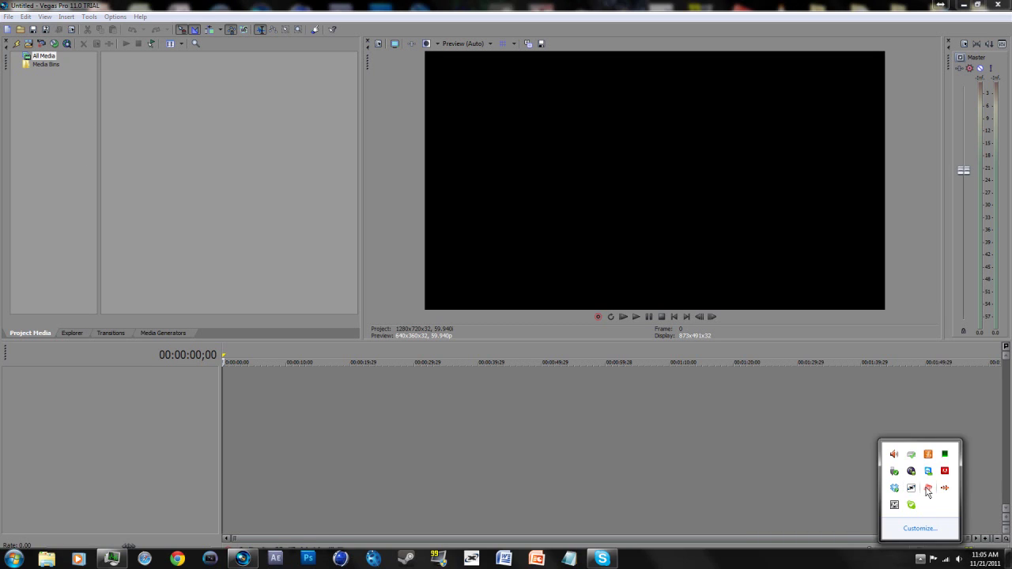
right_click(926, 488)
left_click(233, 17)
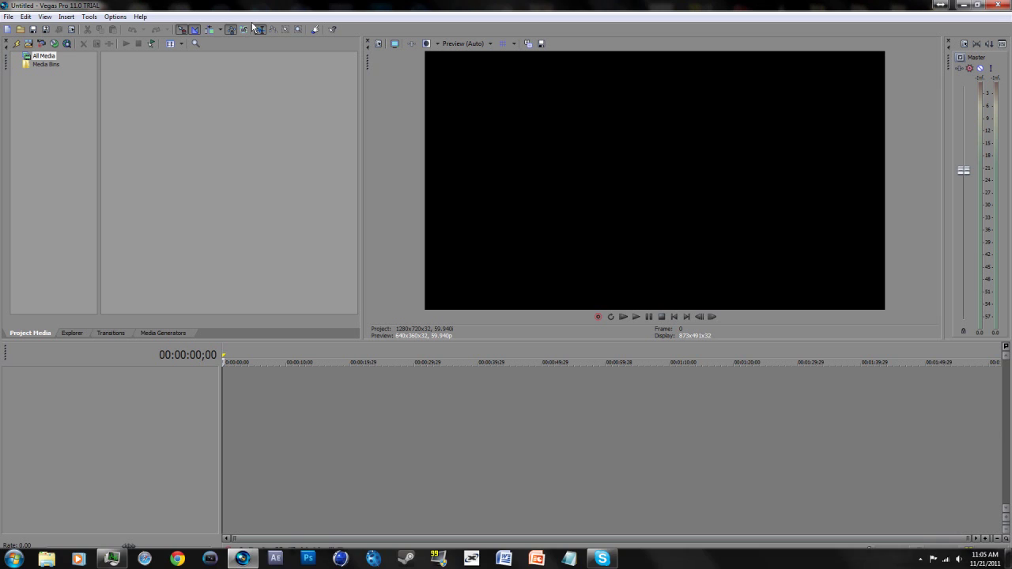
Save the project under the name Tut in the Tut folder on the desktop.
left_click(45, 29)
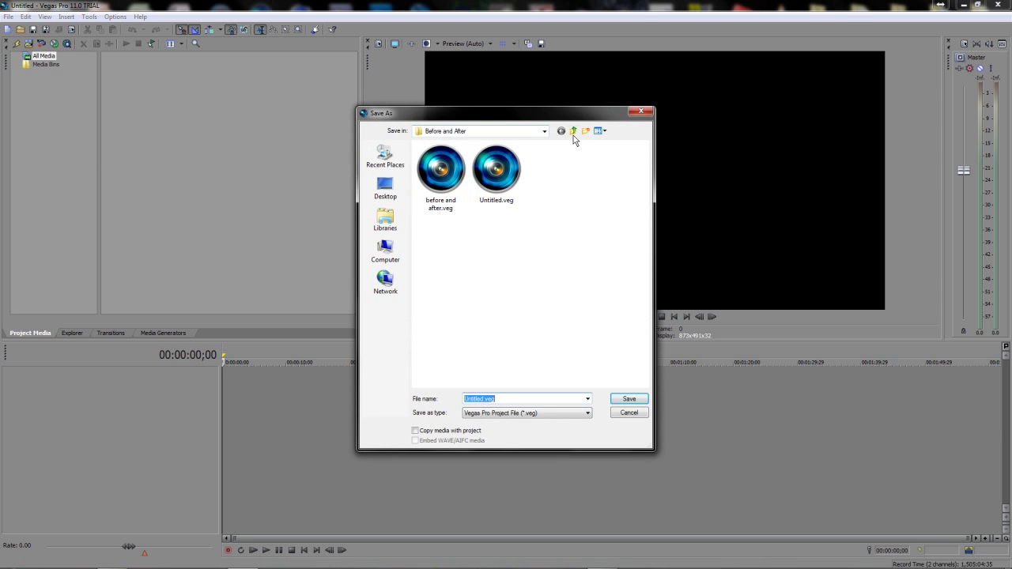
left_click(573, 132)
double_click(578, 292)
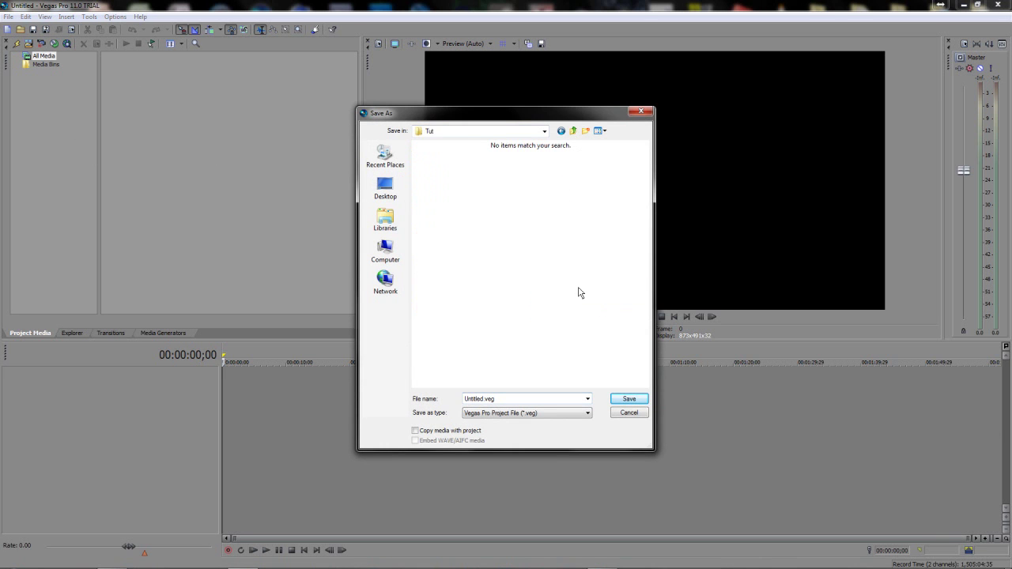
left_click(556, 402)
key("BackSpace")
type("Tut")
key("Return")
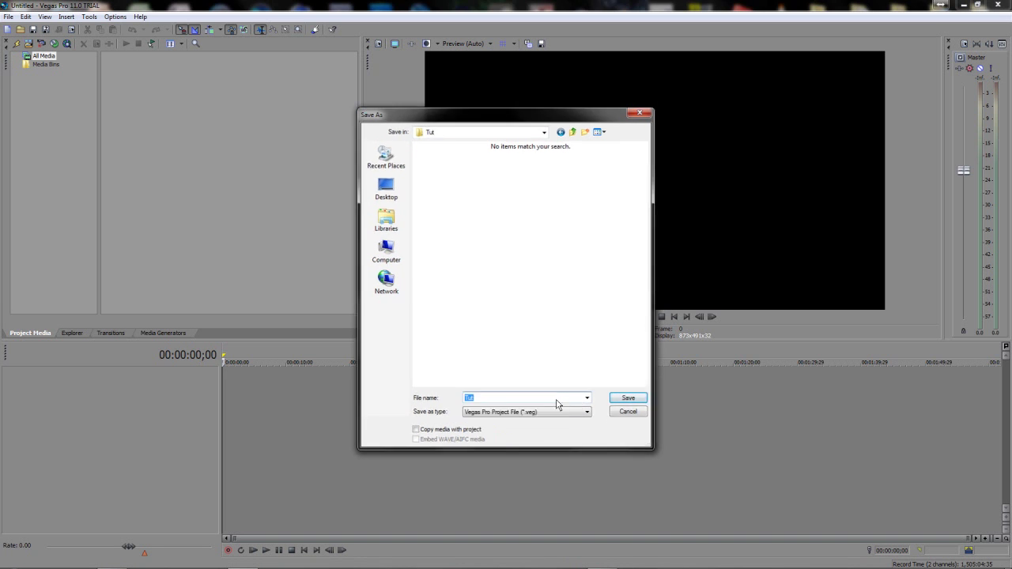
left_click(8, 17)
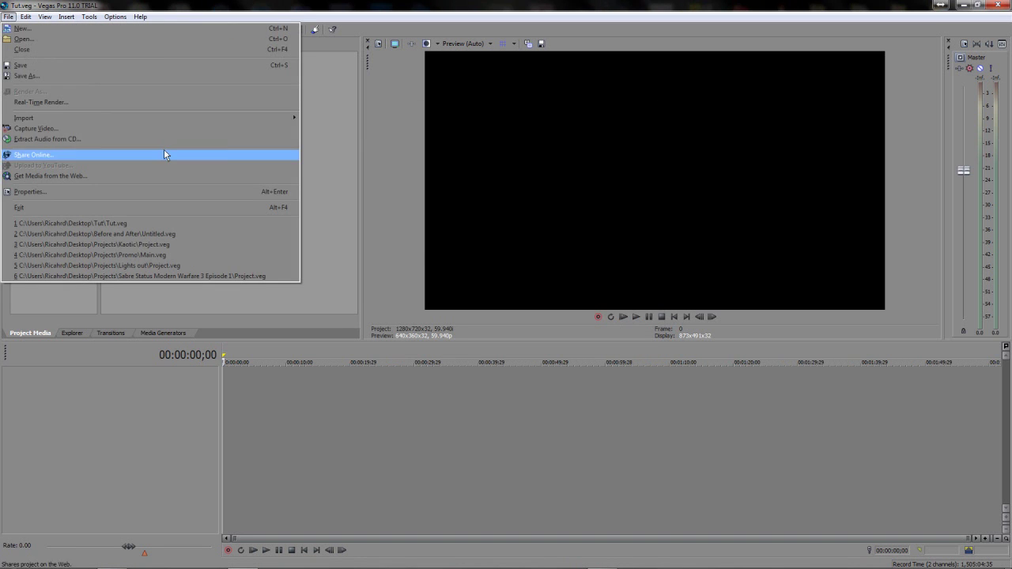
left_click(277, 129)
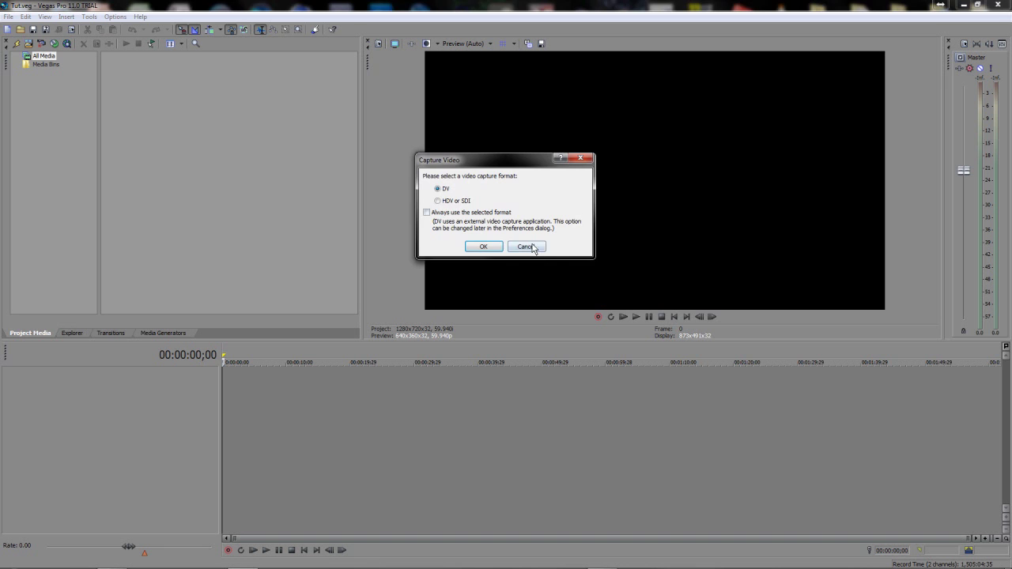
left_click(531, 247)
Import the video file Tut.MP4 from the Tut folder into the project media.
left_click(7, 17)
mouse_move(287, 119)
left_click(324, 118)
left_click(506, 178)
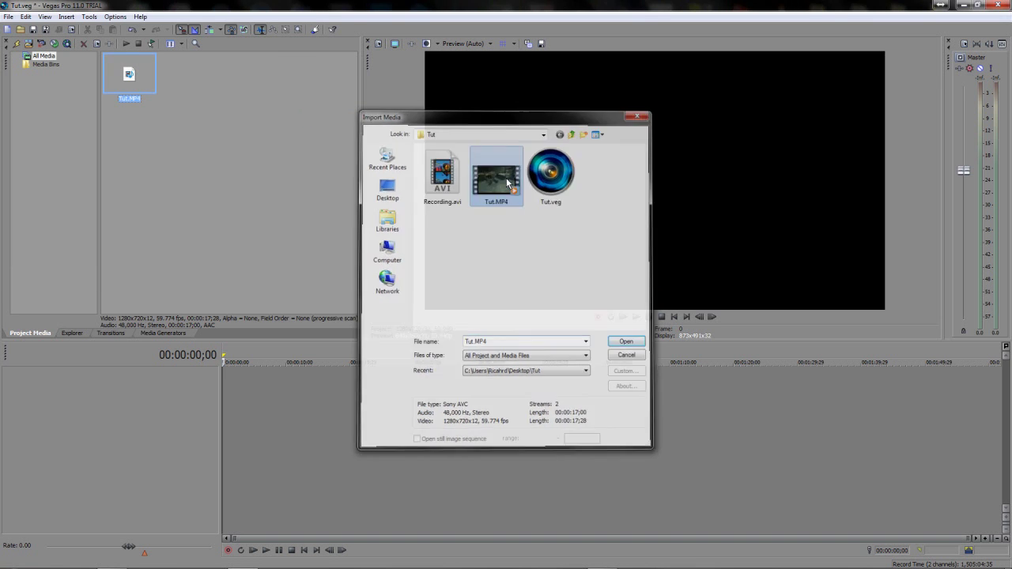
double_click(506, 178)
Place Tut.MP4 at the start of the timeline and adjust the properties of its video event.
left_click_drag(247, 373, 235, 385)
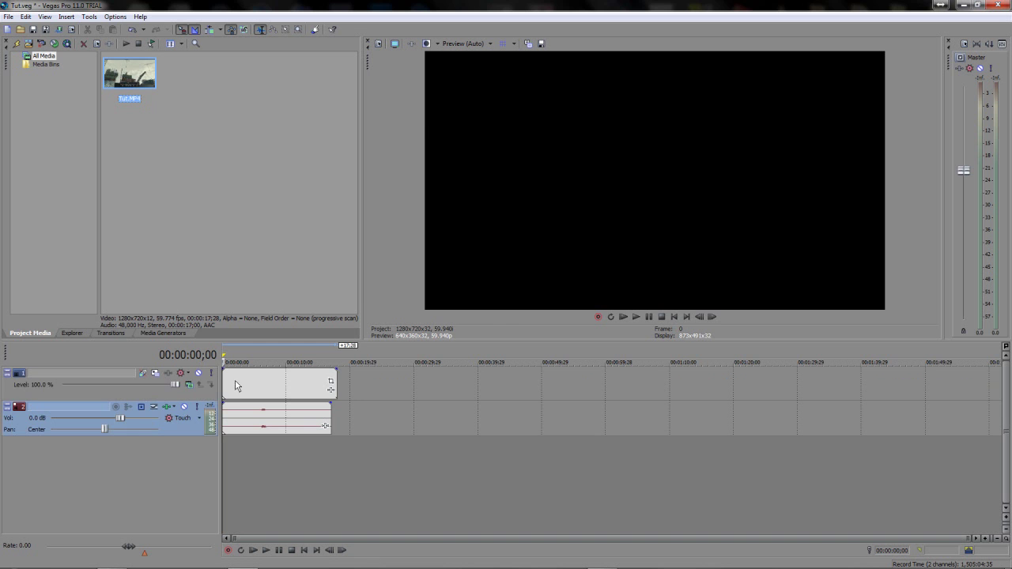
right_click(237, 383)
left_click(260, 360)
left_click(458, 232)
left_click(537, 377)
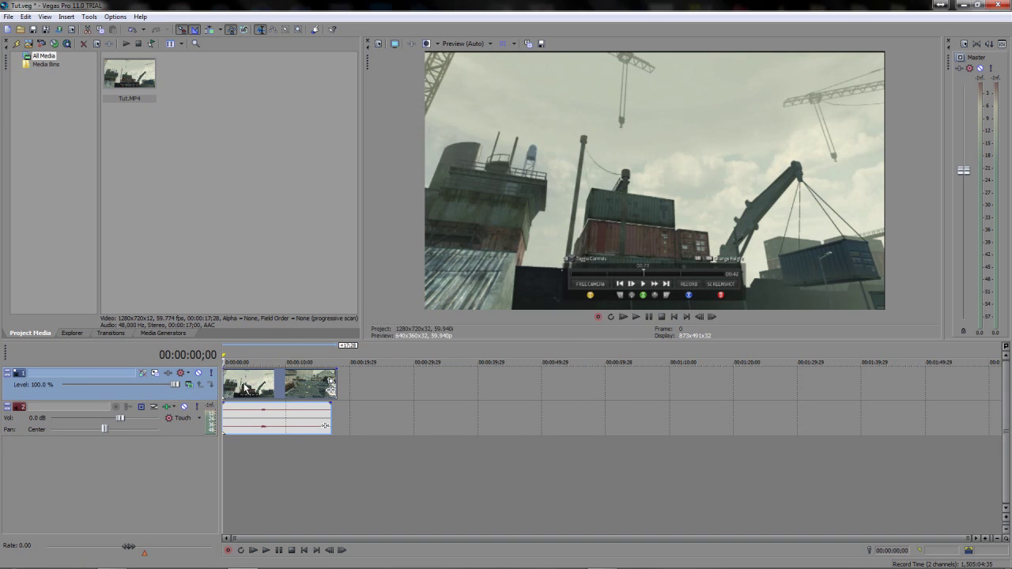
Apply the HD PVR pan/crop preset to the video event on the timeline.
right_click(244, 382)
left_click(328, 159)
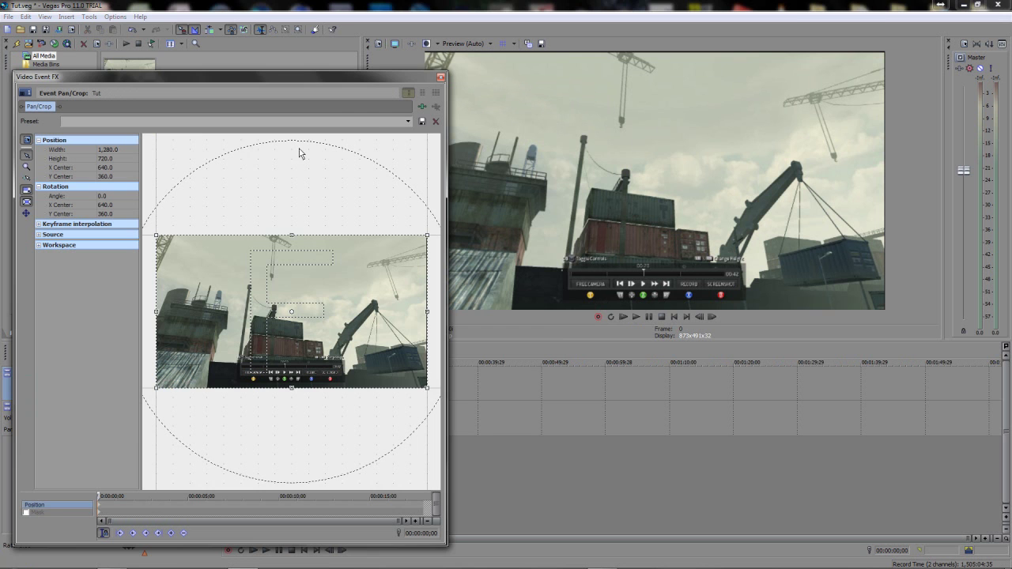
left_click(409, 122)
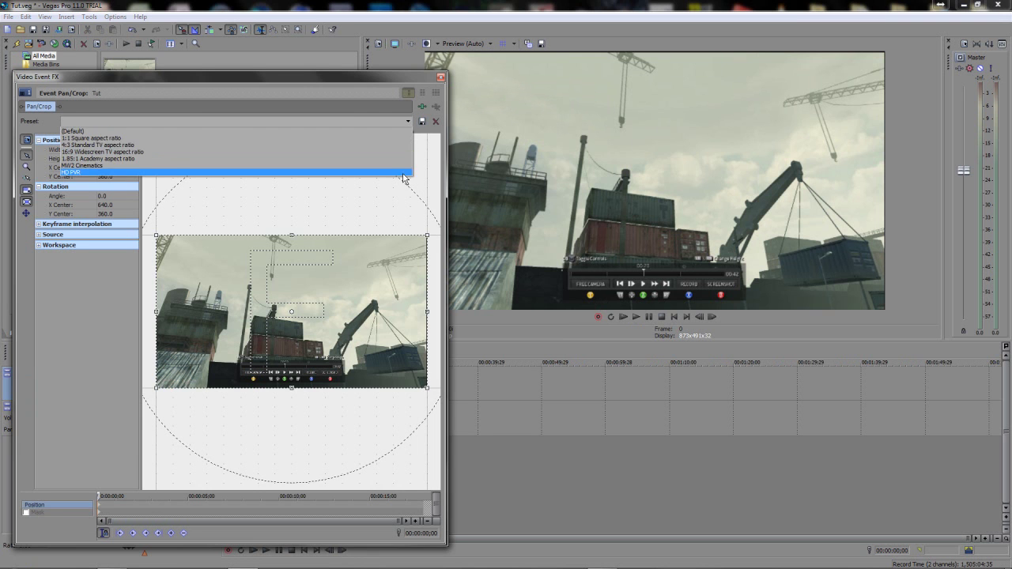
left_click(404, 175)
left_click(440, 77)
Play the clip to about 00:00:05;27 and trim its beginning up to that point.
scroll(361, 370, "up", 3)
key("space")
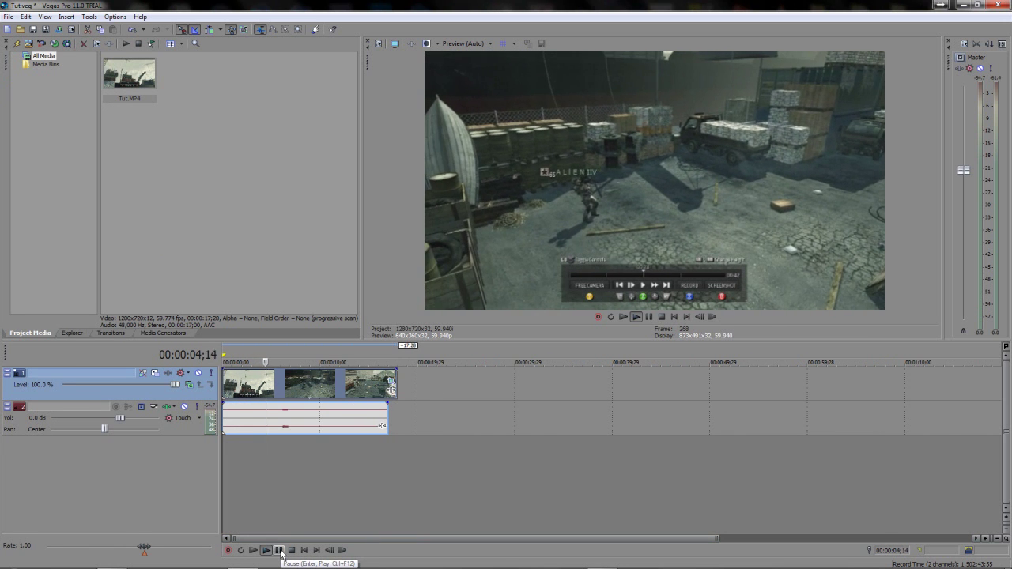
left_click(281, 551)
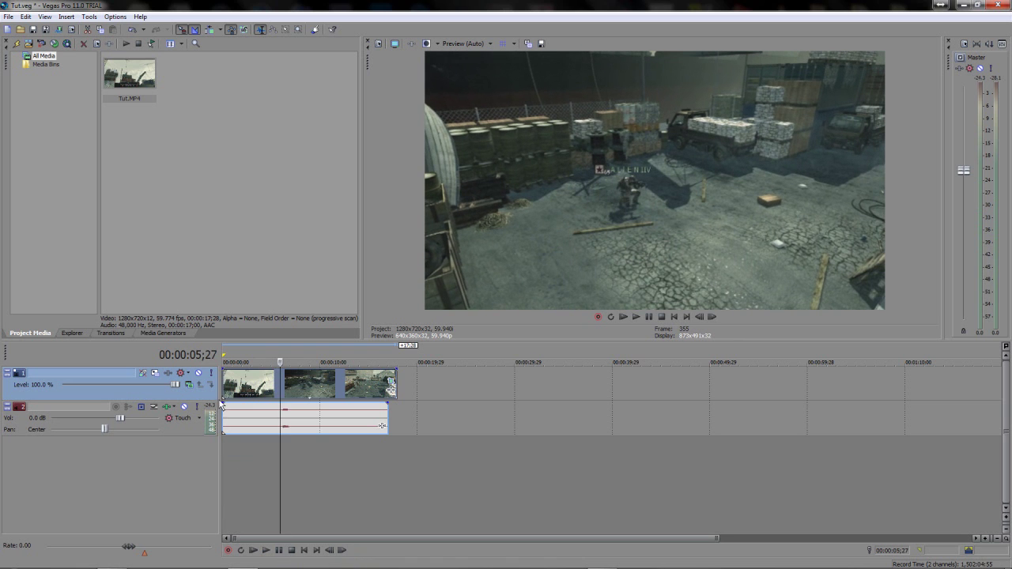
left_click_drag(225, 385, 276, 391)
Preview the shortened clip and trim another 2;02 or so off its beginning.
left_click(254, 551)
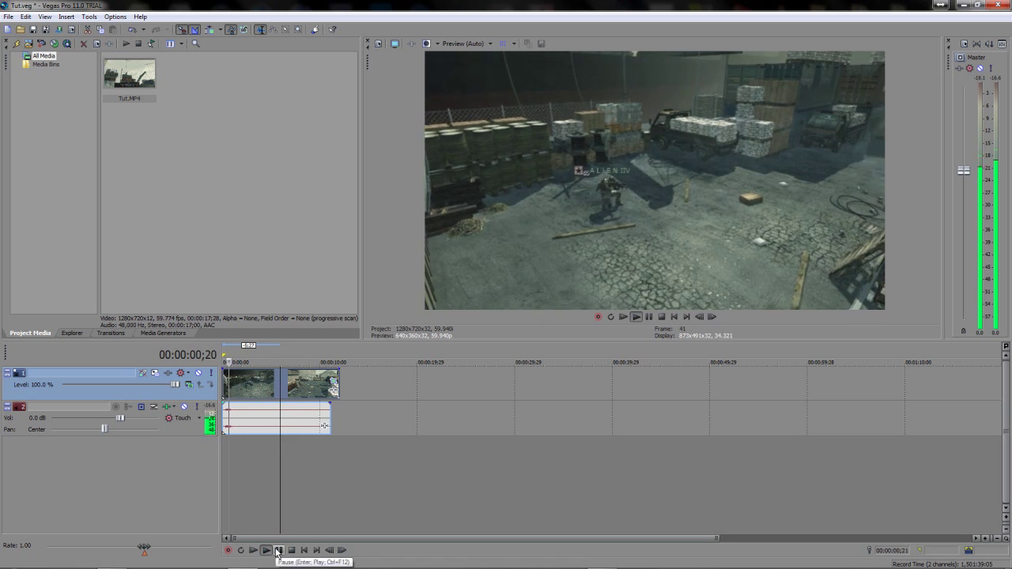
left_click(279, 551)
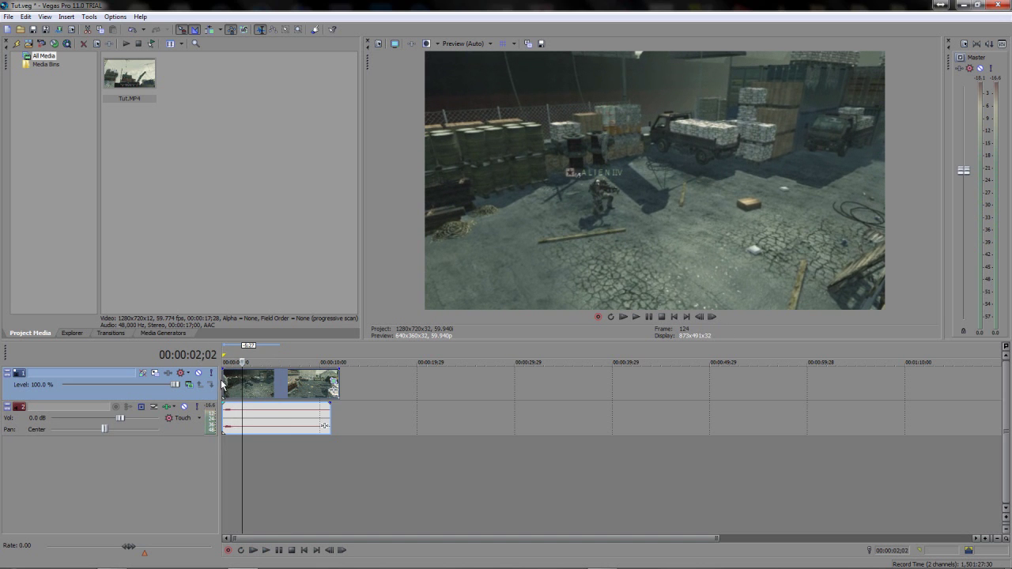
left_click_drag(224, 386, 240, 390)
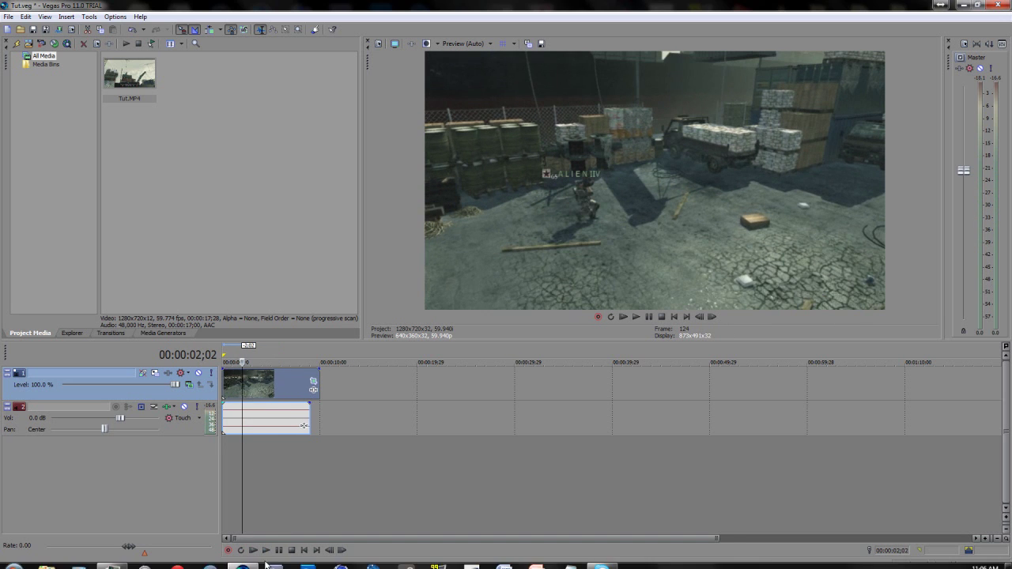
Play the clip towards its end and trim its ending to about 00:00:08;05.
left_click(267, 550)
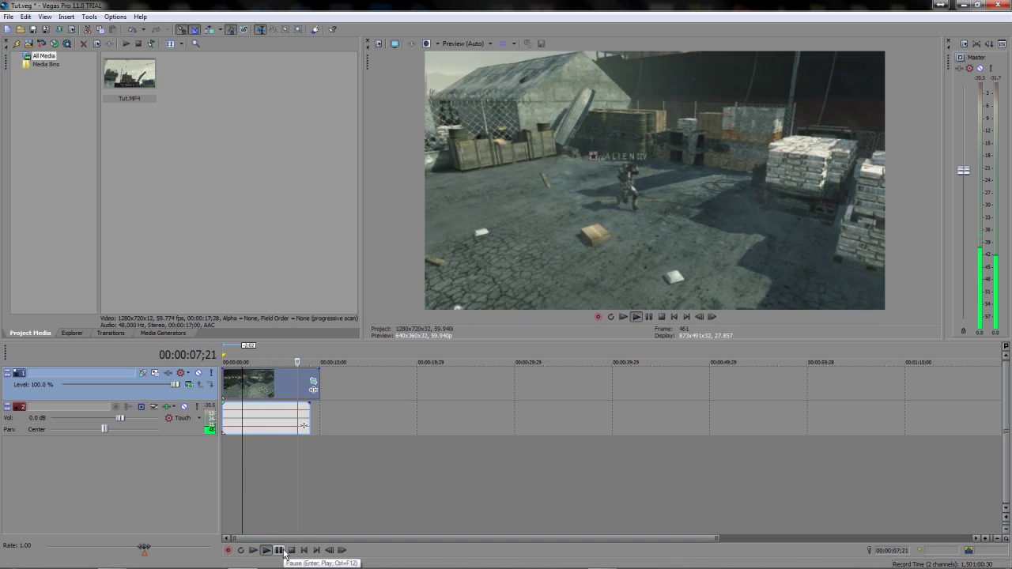
left_click(278, 550)
left_click_drag(318, 382, 304, 383)
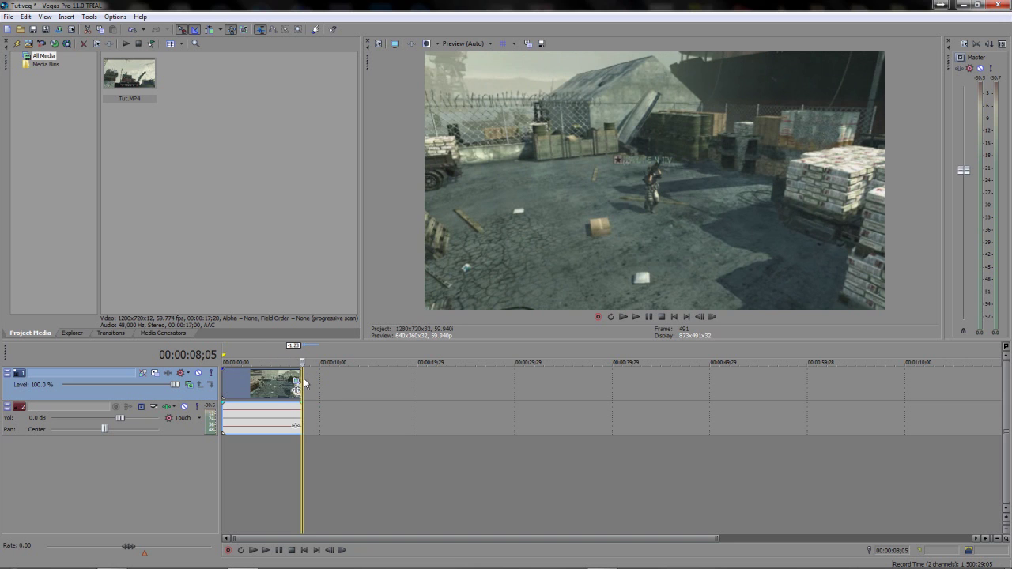
key("ctrl+Home")
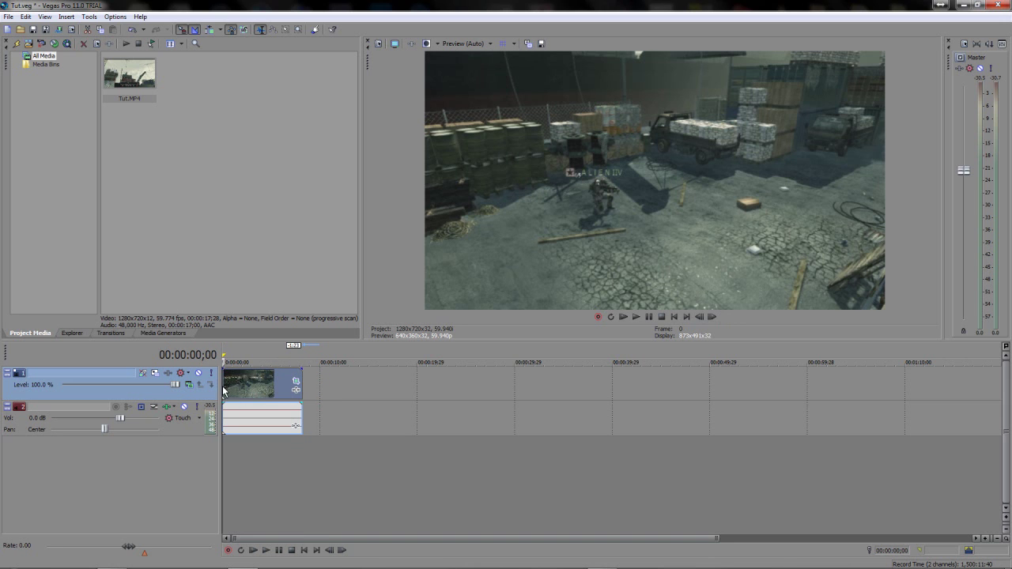
left_click(302, 378)
scroll(302, 378, "up", 3)
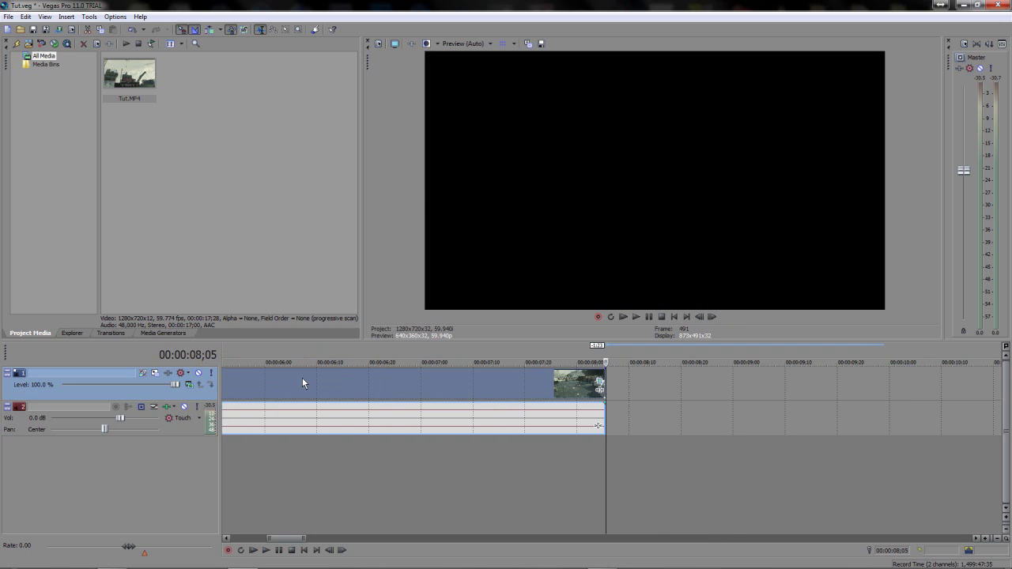
scroll(302, 378, "down", 3)
left_click(258, 388)
scroll(258, 387, "up", 3)
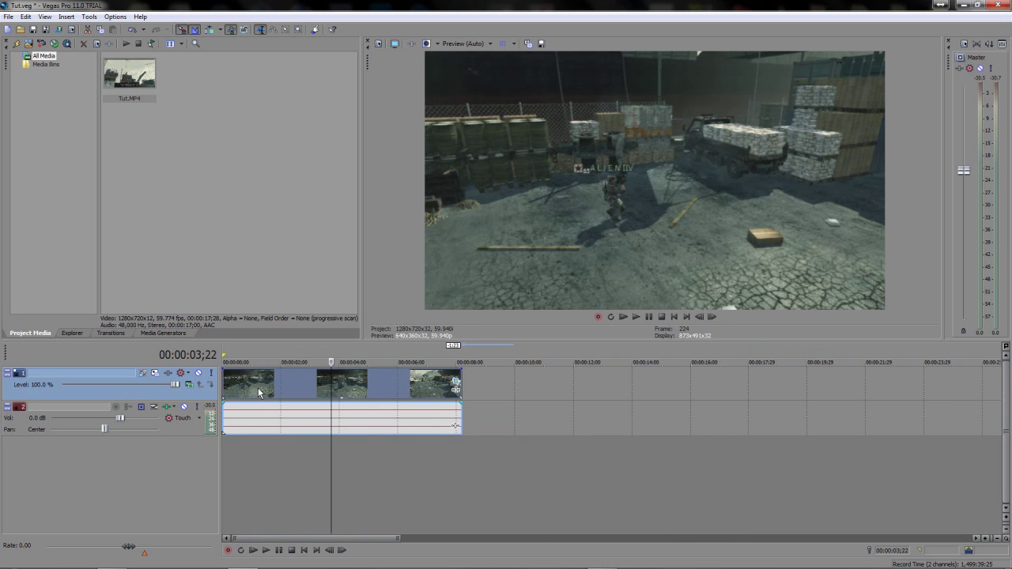
Set up a render of the project with the Image Sequence PNG output format.
left_click(59, 29)
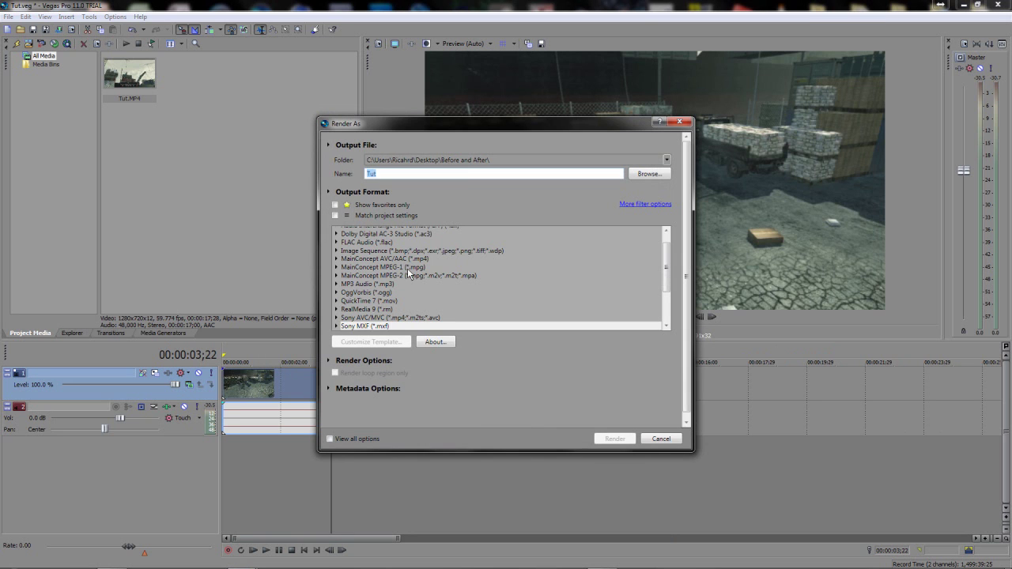
left_click(408, 273)
scroll(408, 274, "up", 1)
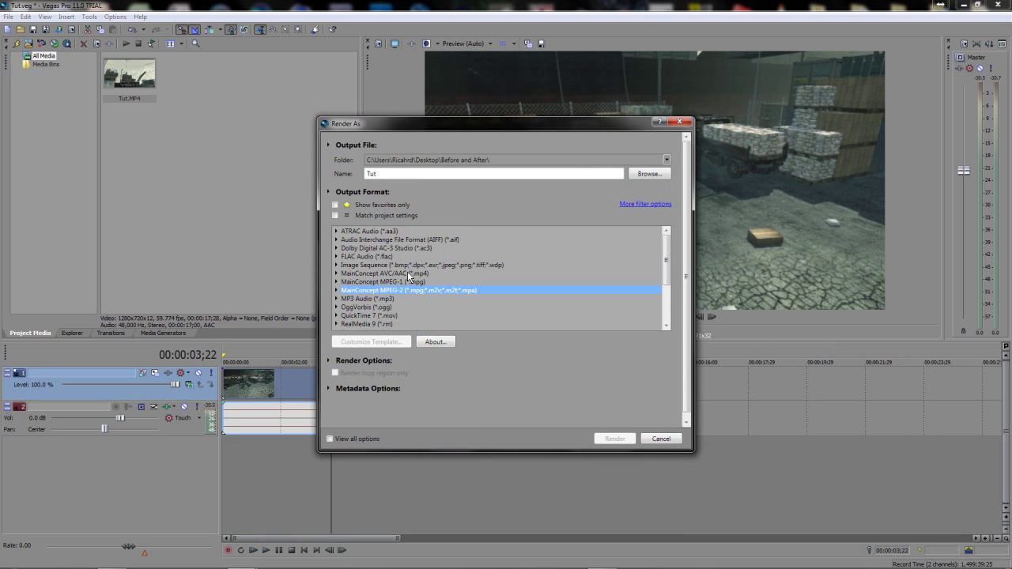
left_click(336, 264)
scroll(425, 271, "down", 1)
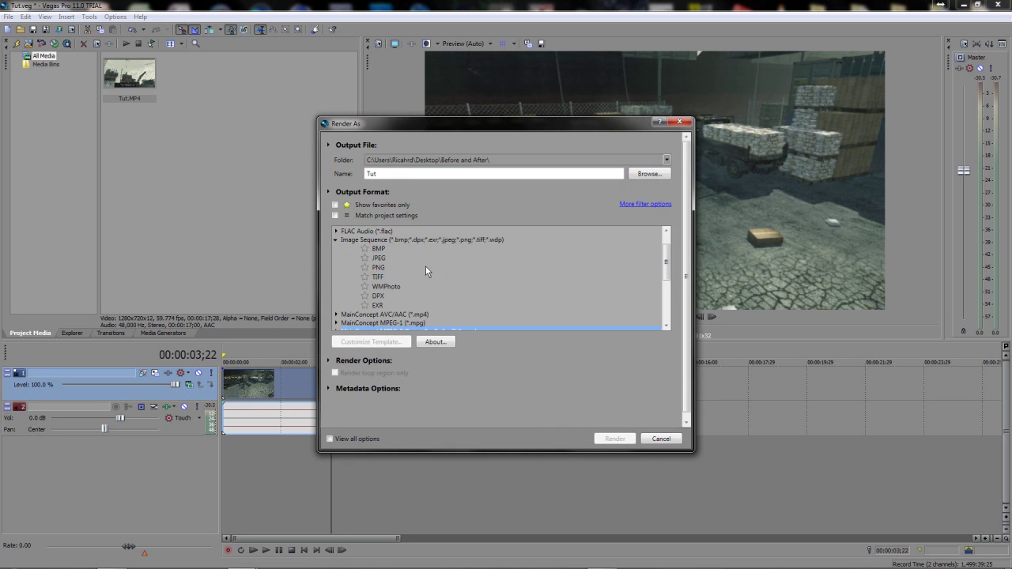
left_click(377, 268)
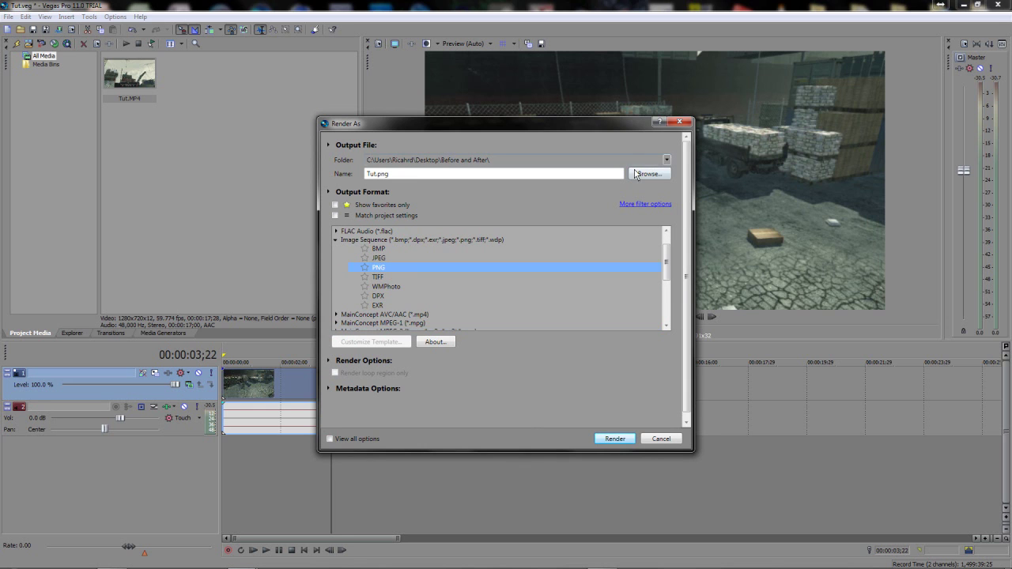
Browse to the desktop's Tut folder for the render output and create a new folder there named Vegas PNG.
left_click(644, 173)
left_click(576, 140)
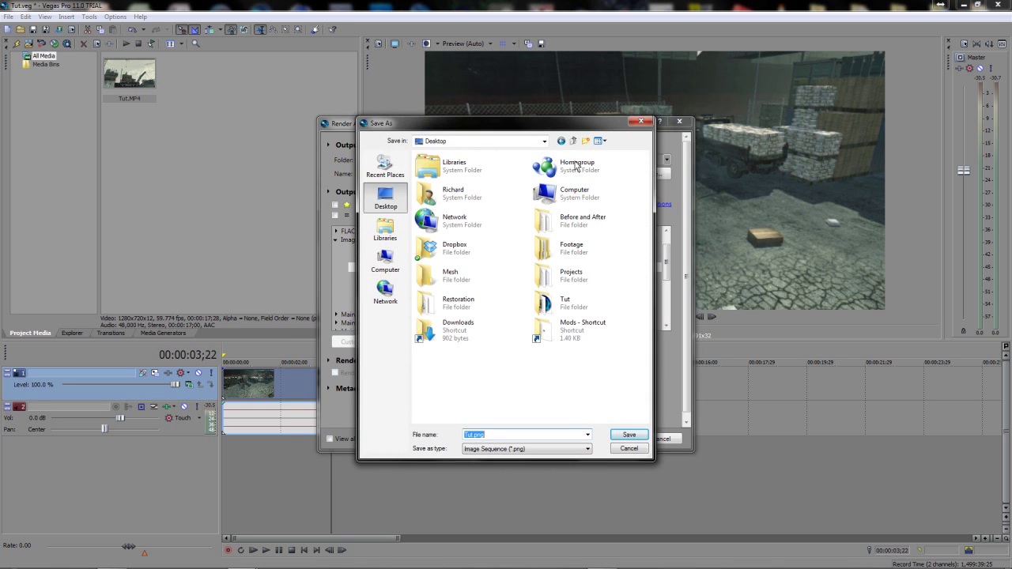
double_click(579, 308)
right_click(531, 289)
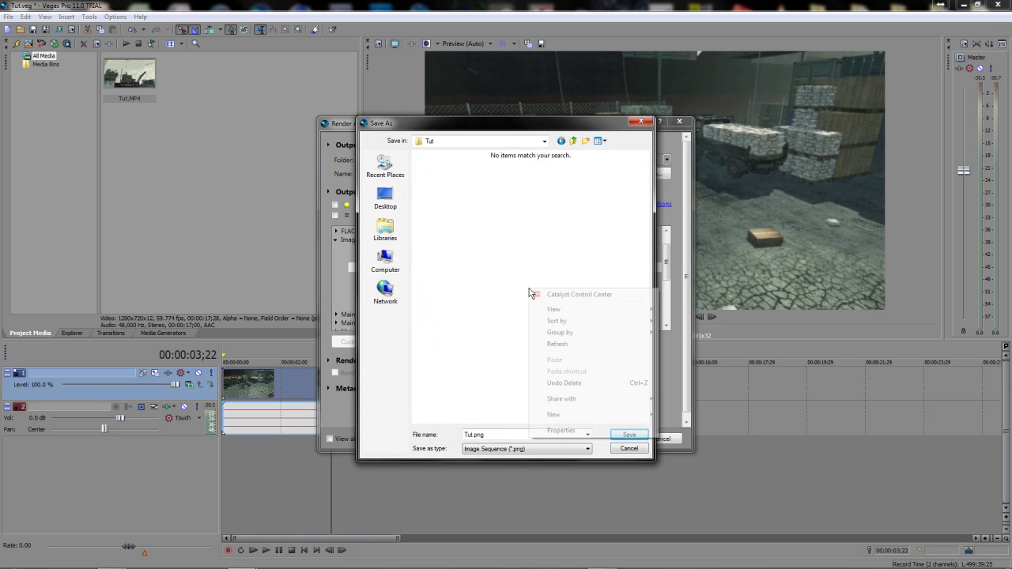
mouse_move(648, 415)
left_click(679, 415)
type("Vegas PNG")
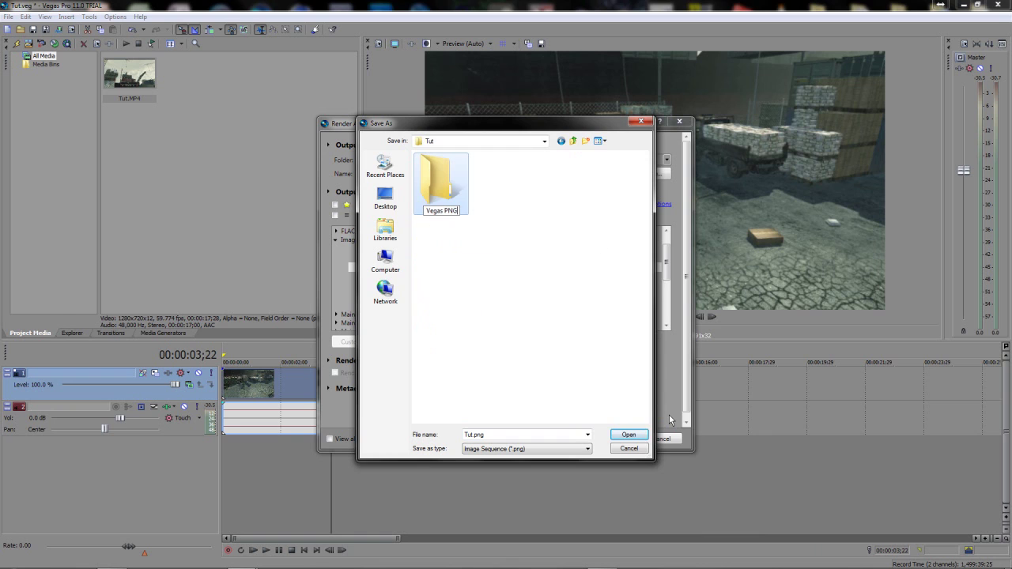
key("Return")
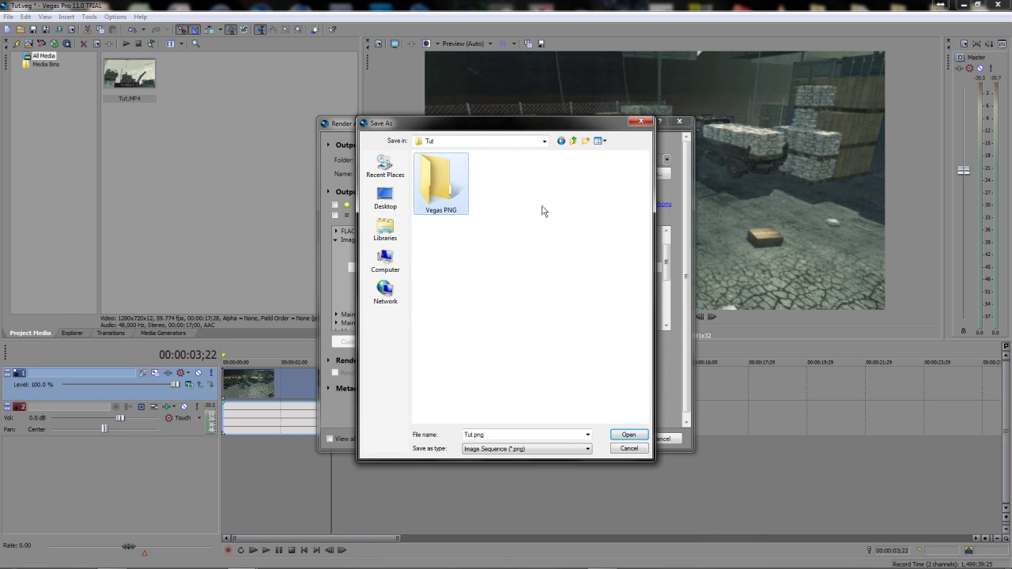
Set the Vegas PNG folder as the output location for Tut.png and start the render.
double_click(440, 183)
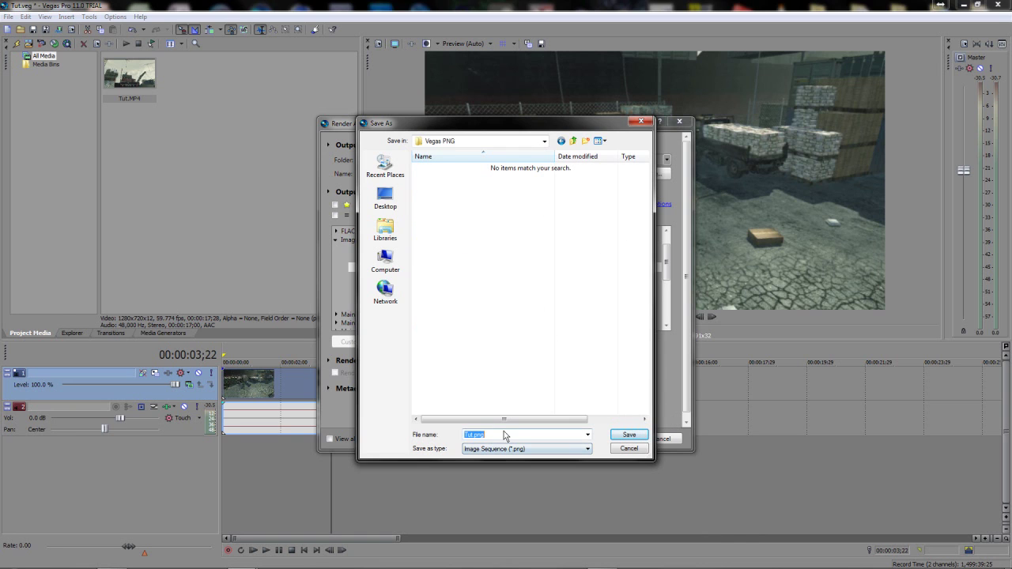
left_click(626, 436)
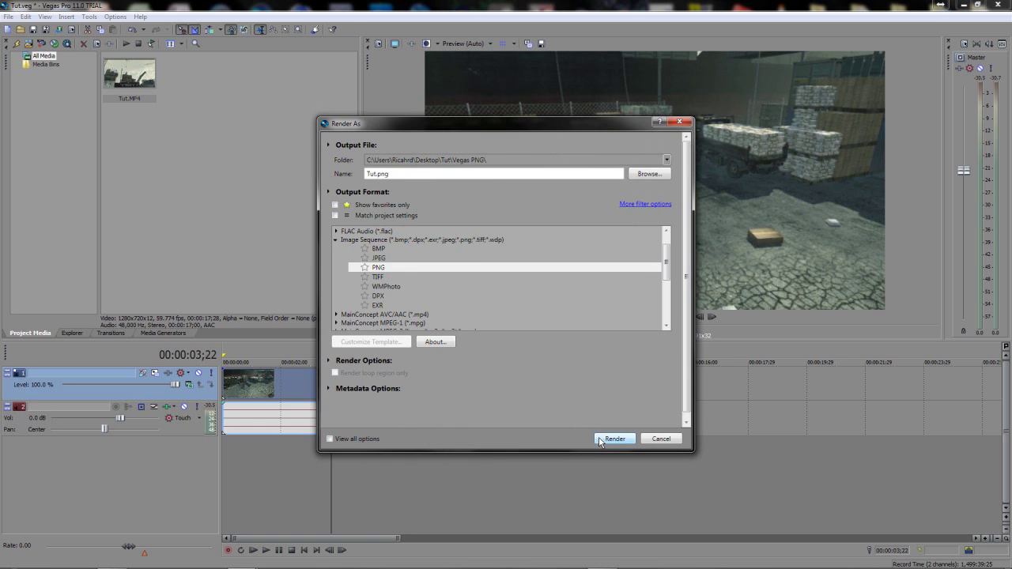
left_click(601, 440)
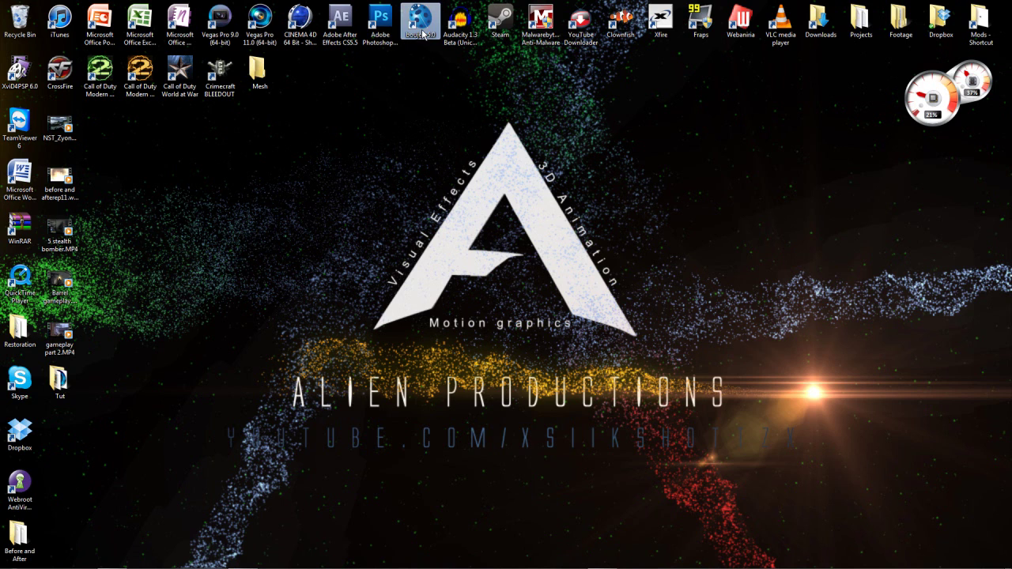
Launch boujou 5.0 from the desktop and check the Tut.png render progress in Vegas Pro while it loads.
left_click(421, 30)
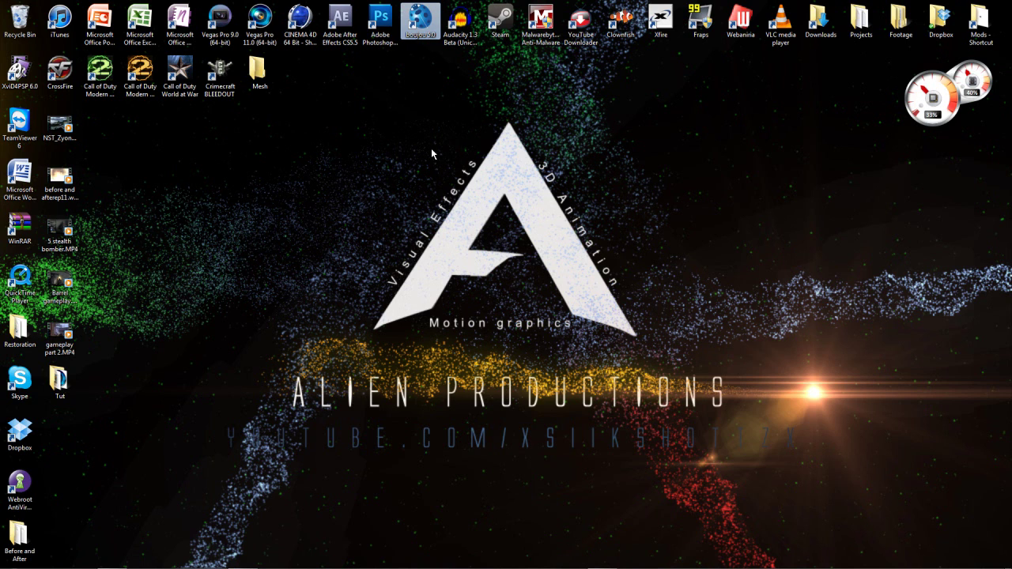
mouse_move(240, 559)
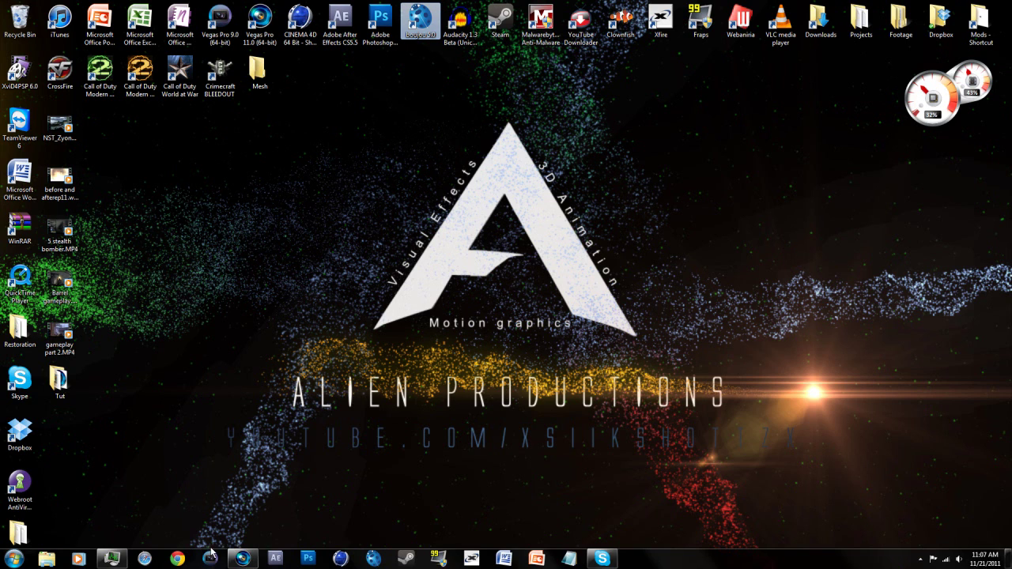
left_click(240, 559)
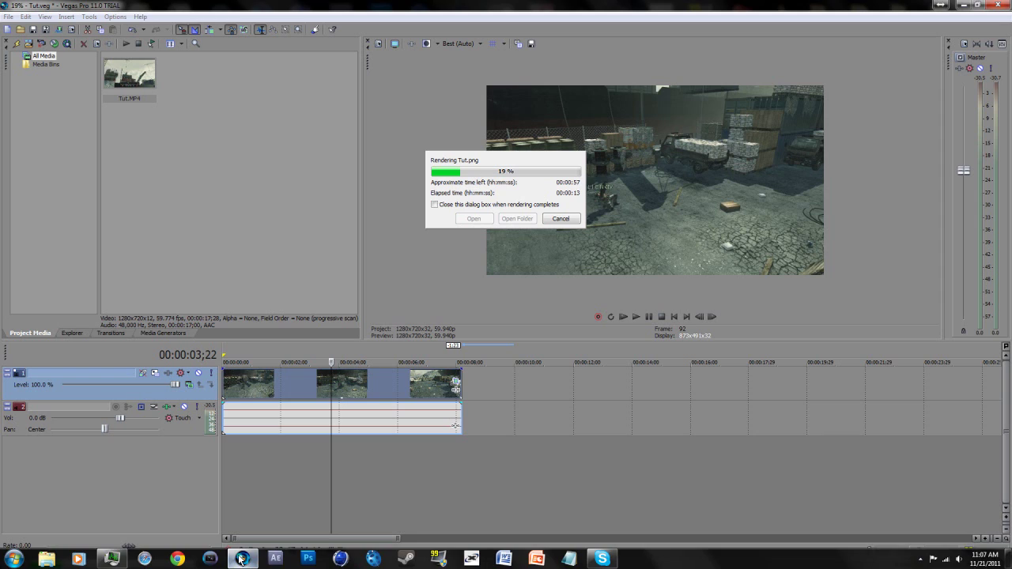
left_click(941, 4)
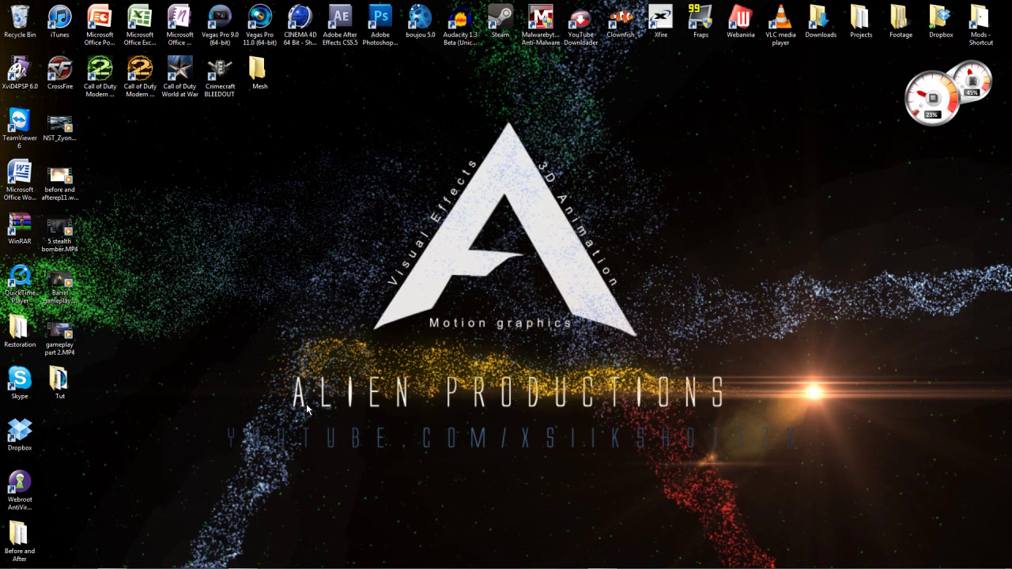
left_click(242, 559)
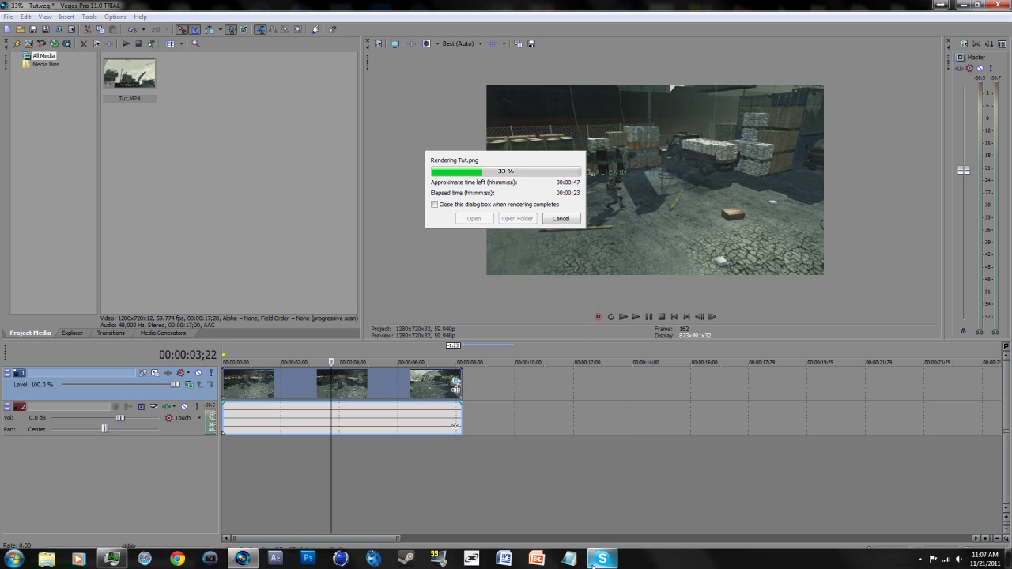
Check the computer's CPU and memory performance in Windows Task Manager, then minimize it to get back to boujou.
left_click(118, 559)
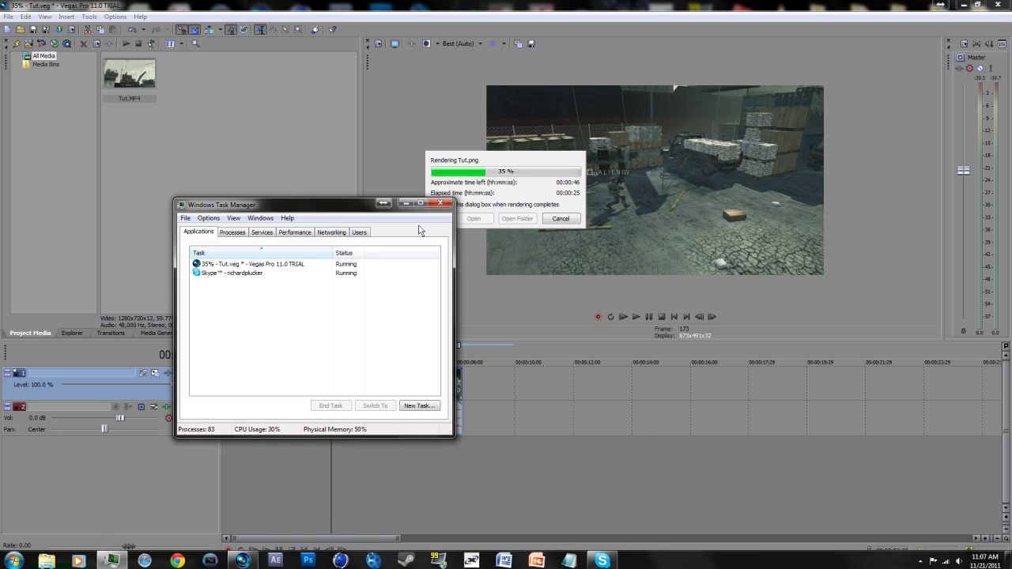
left_click(294, 231)
left_click(376, 4)
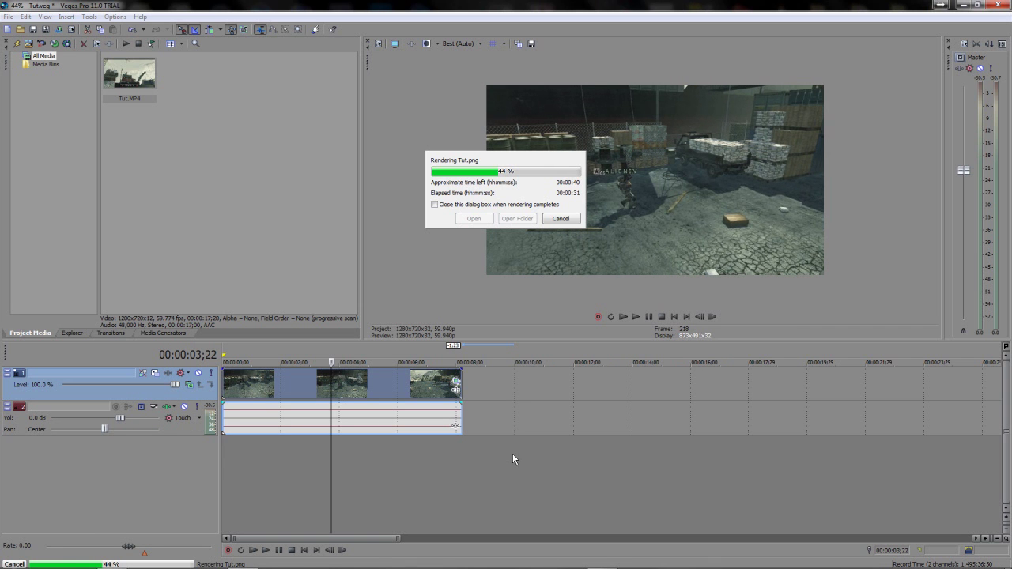
left_click(942, 5)
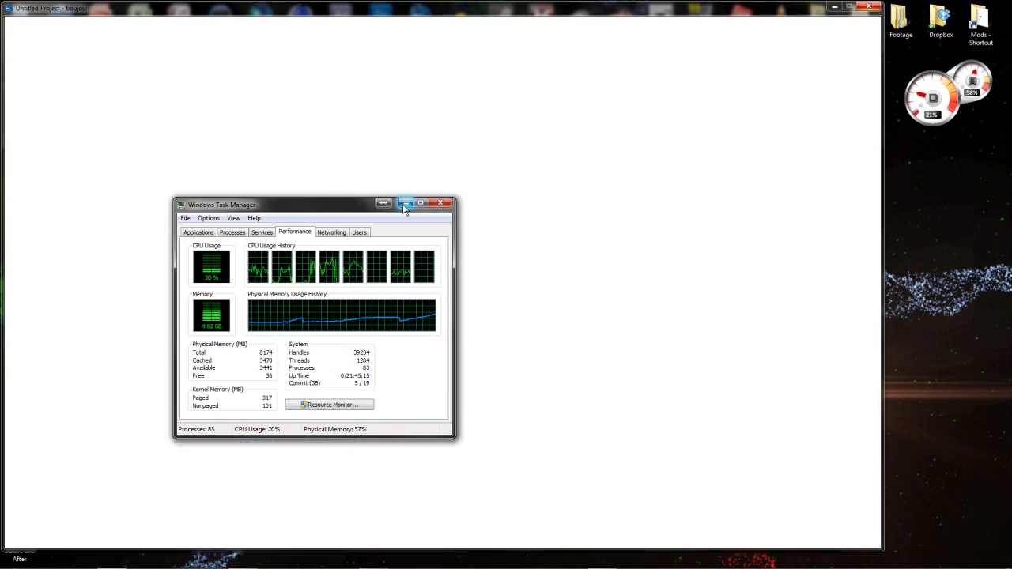
left_click(404, 204)
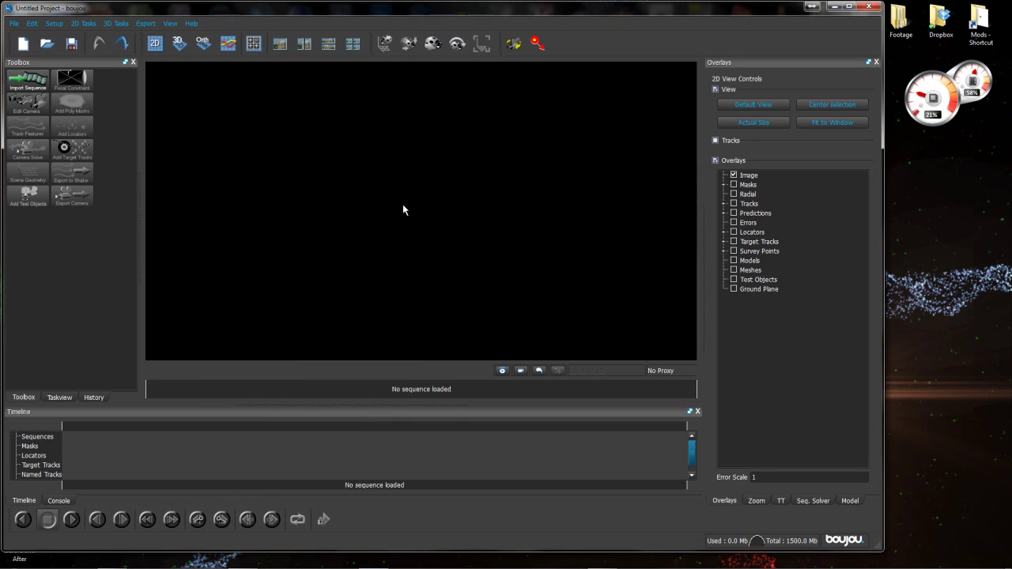
Maximize the boujou window and save the new project as Boj.bpj in the desktop's Tut folder.
left_click(848, 5)
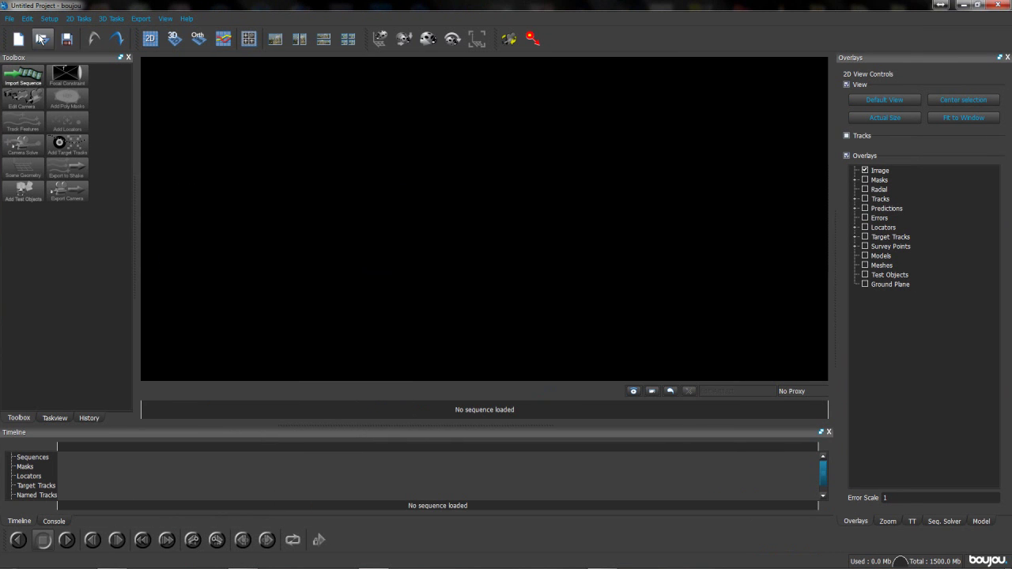
left_click(67, 39)
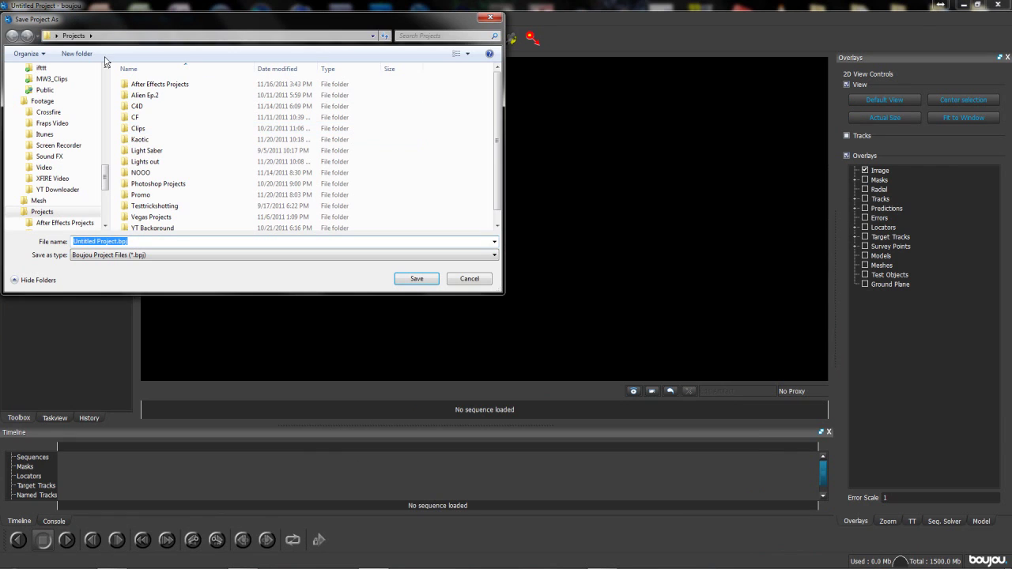
left_click_drag(105, 179, 104, 81)
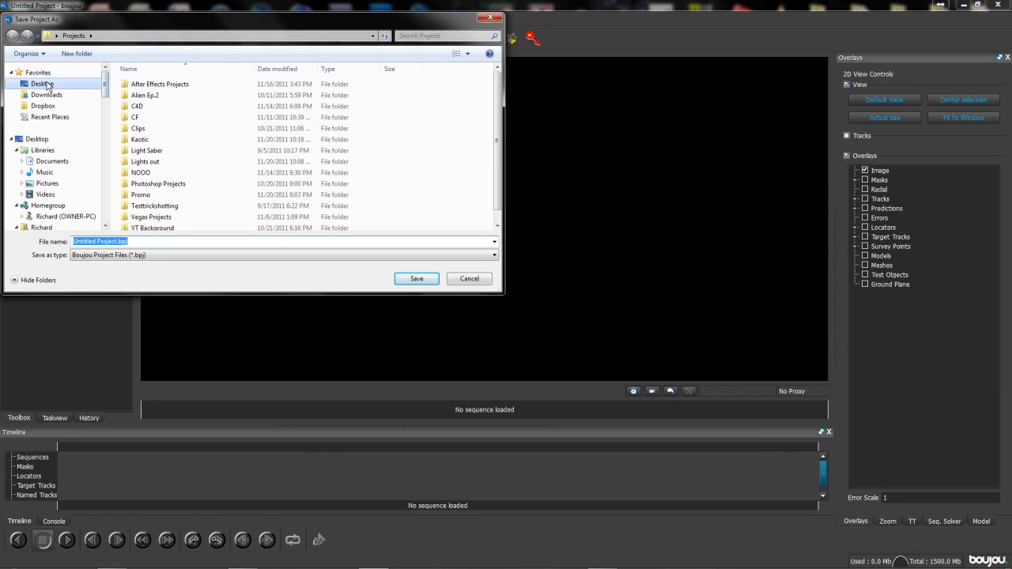
left_click(49, 85)
double_click(329, 217)
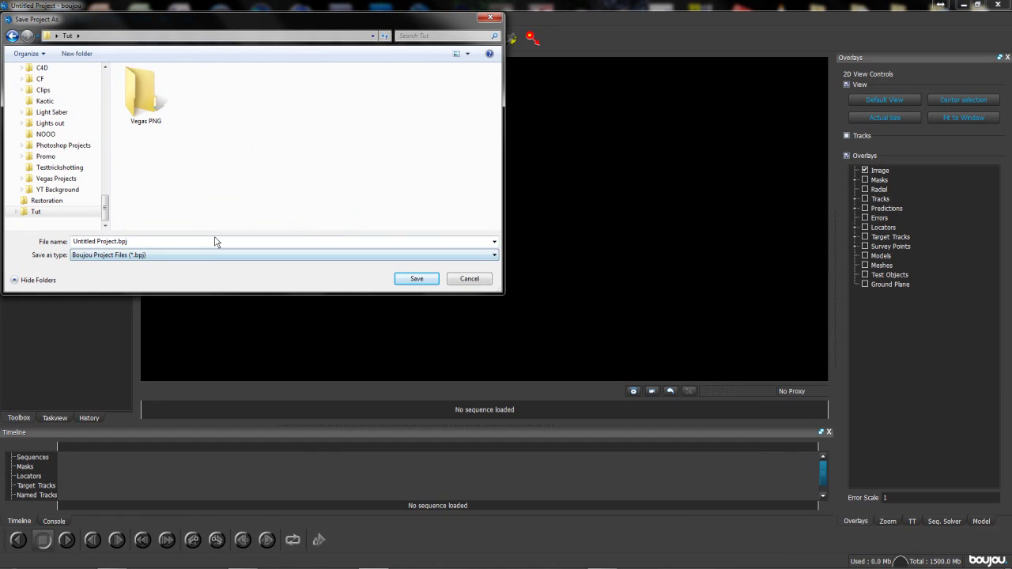
left_click(216, 240)
left_click(219, 245)
key("BackSpace")
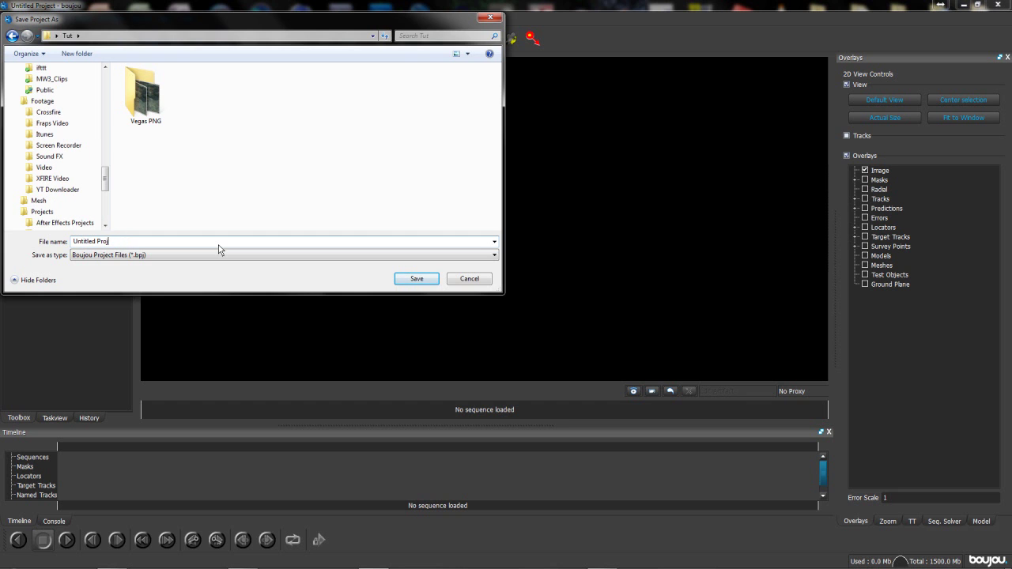
type("j")
key("Return")
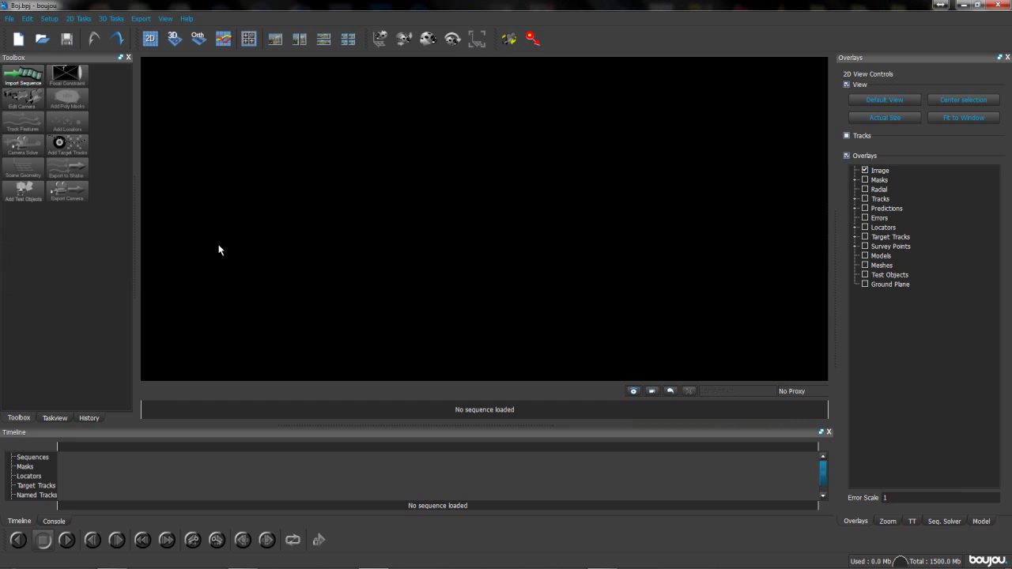
Switch to Vegas Pro, dismiss the completed Tut.png render, and exit the program, saving the changes to Tut.veg.
left_click(243, 559)
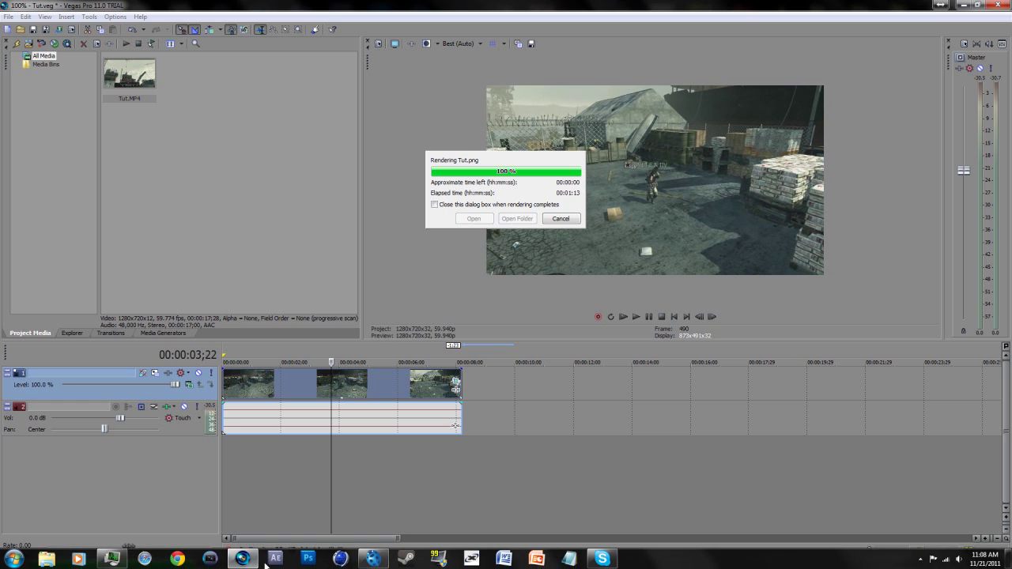
mouse_move(372, 562)
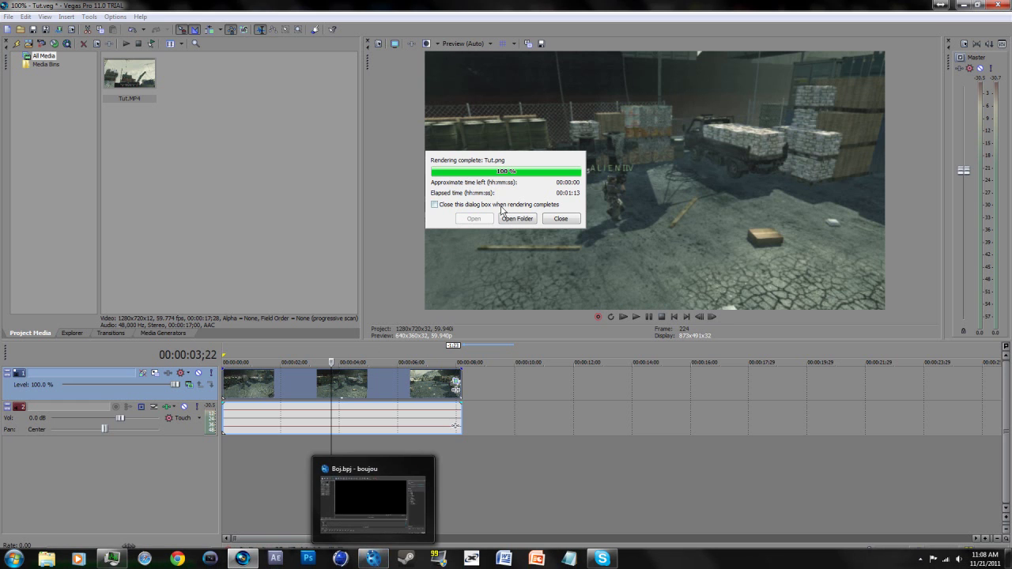
left_click(560, 218)
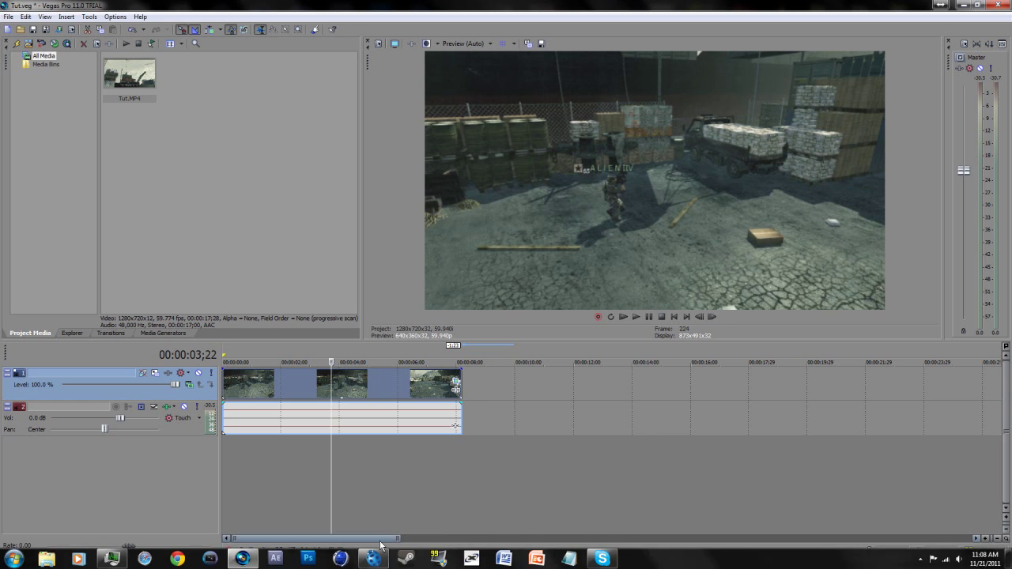
left_click(374, 559)
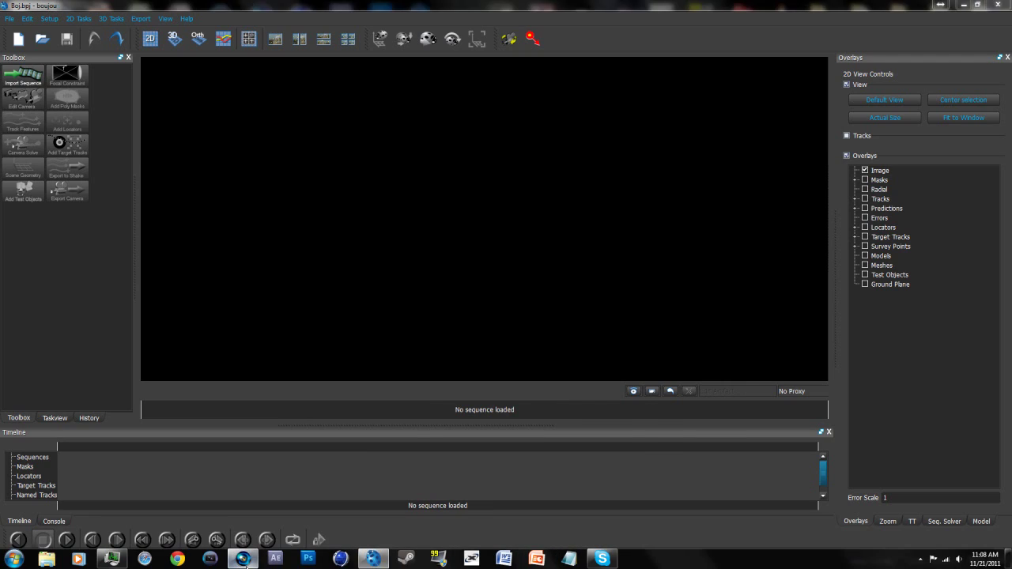
left_click(245, 558)
left_click(997, 4)
left_click(464, 233)
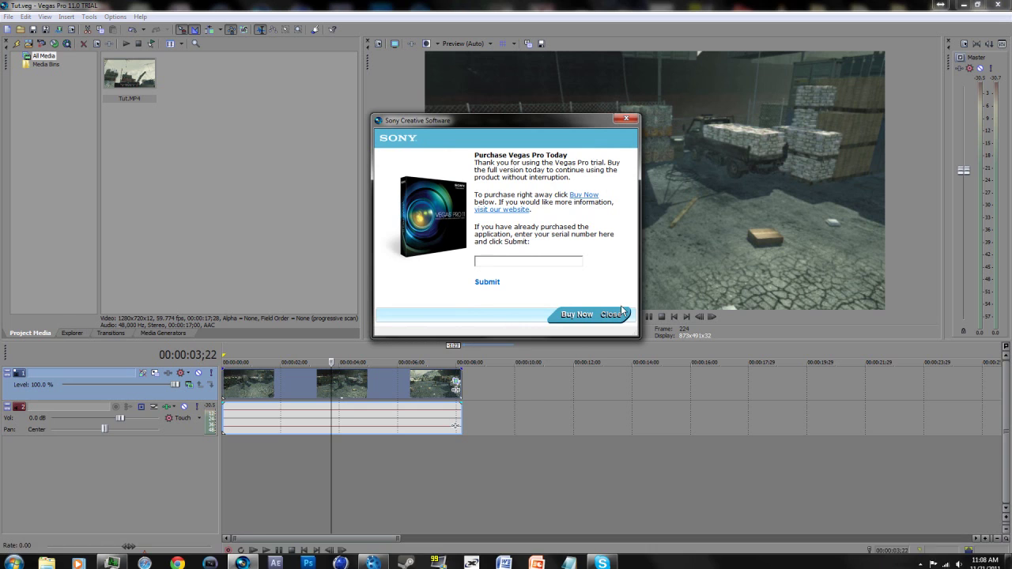
left_click(621, 310)
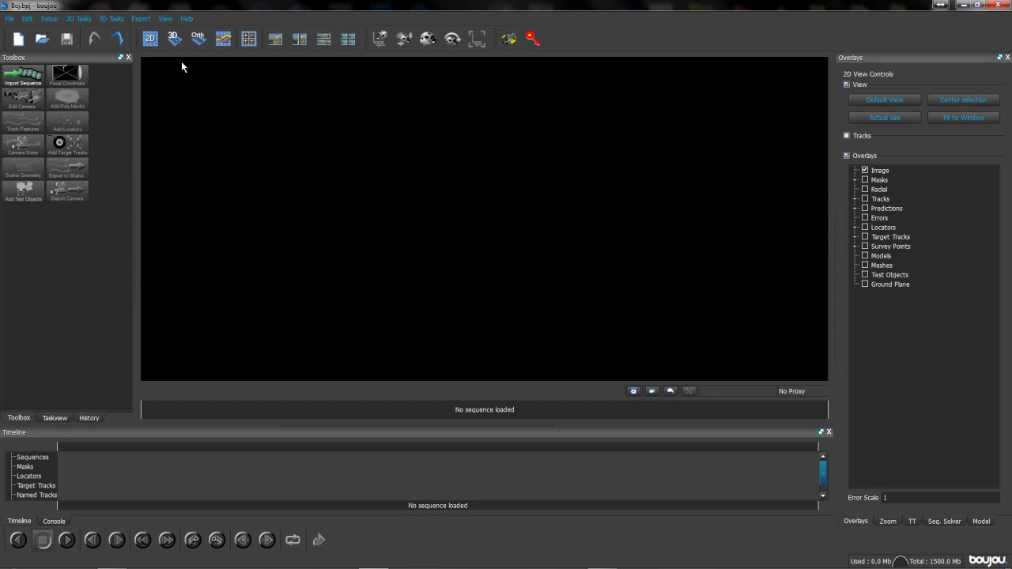
Import the image sequence into boujou starting from Tut_000000.png in the desktop's Tut/Vegas PNG folder.
left_click(23, 76)
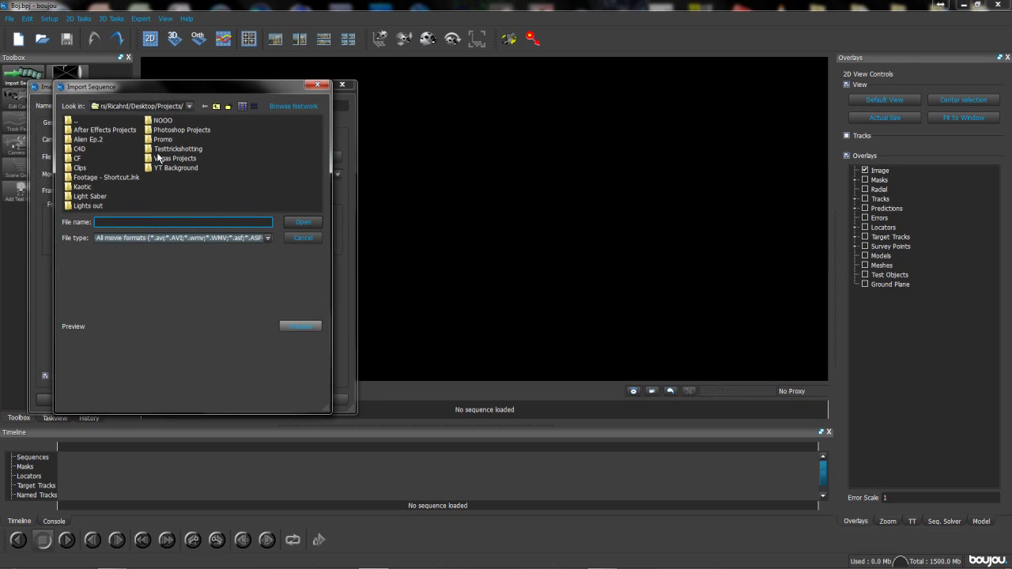
left_click(215, 107)
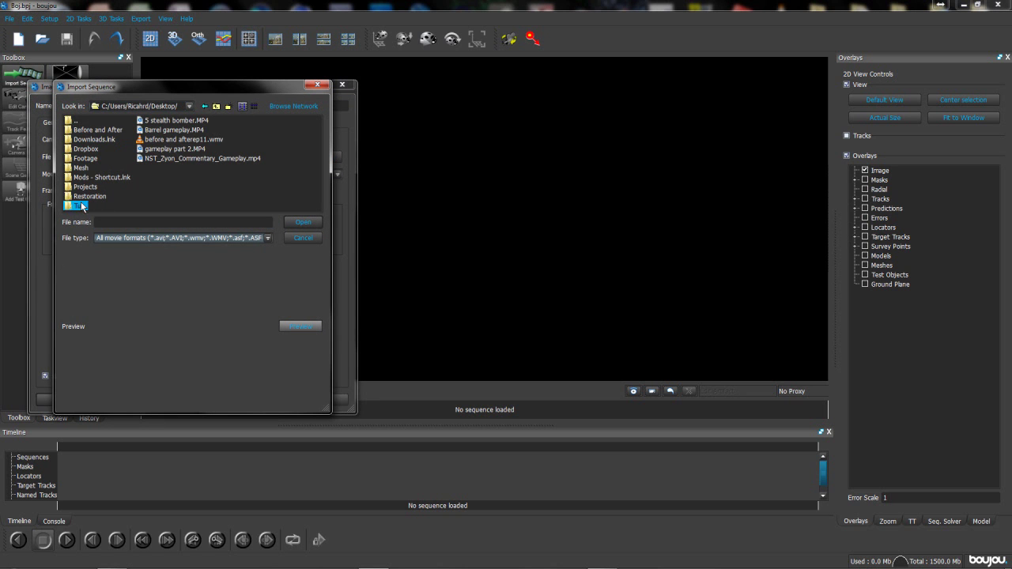
double_click(79, 206)
double_click(90, 129)
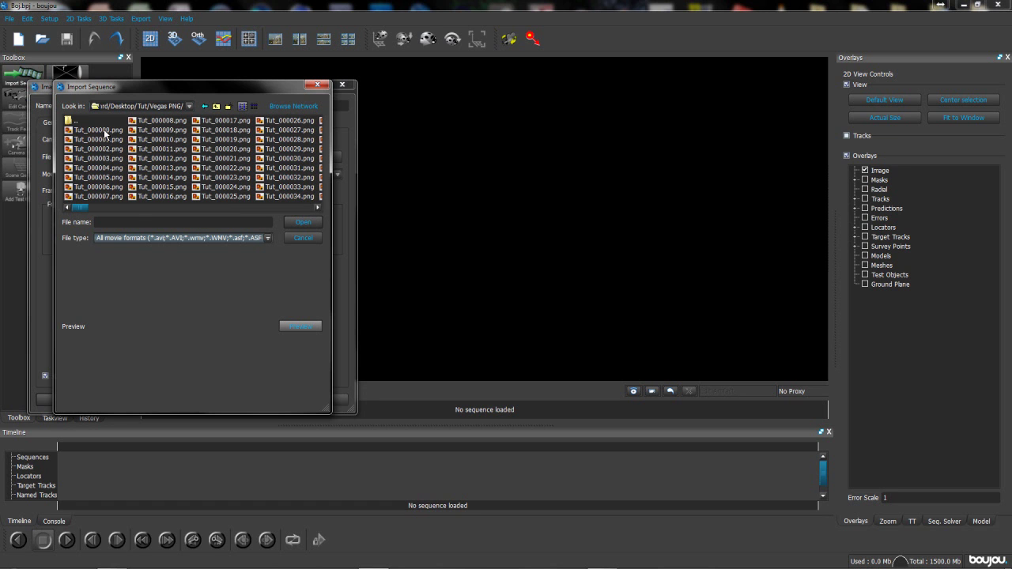
left_click(108, 130)
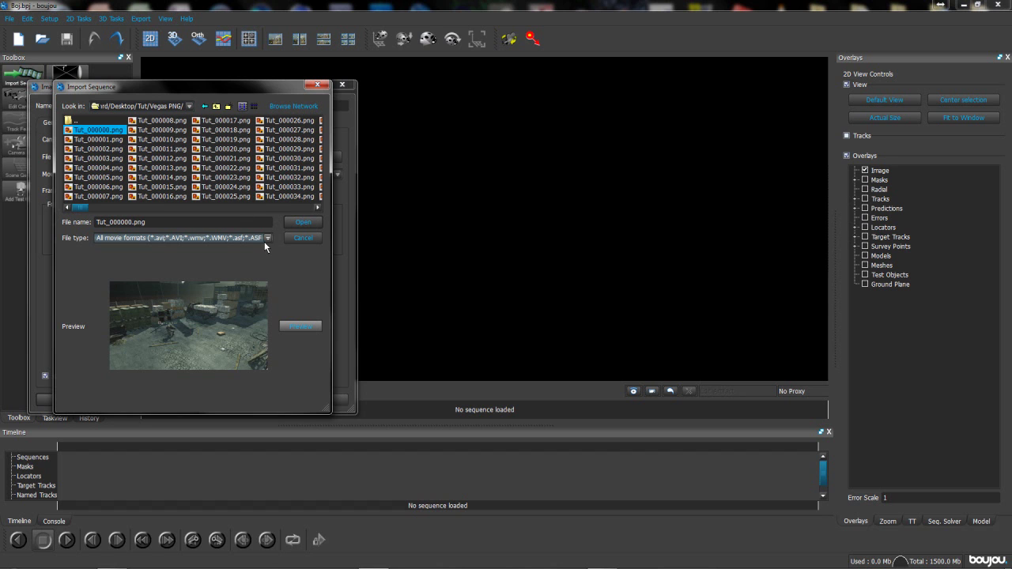
left_click(303, 222)
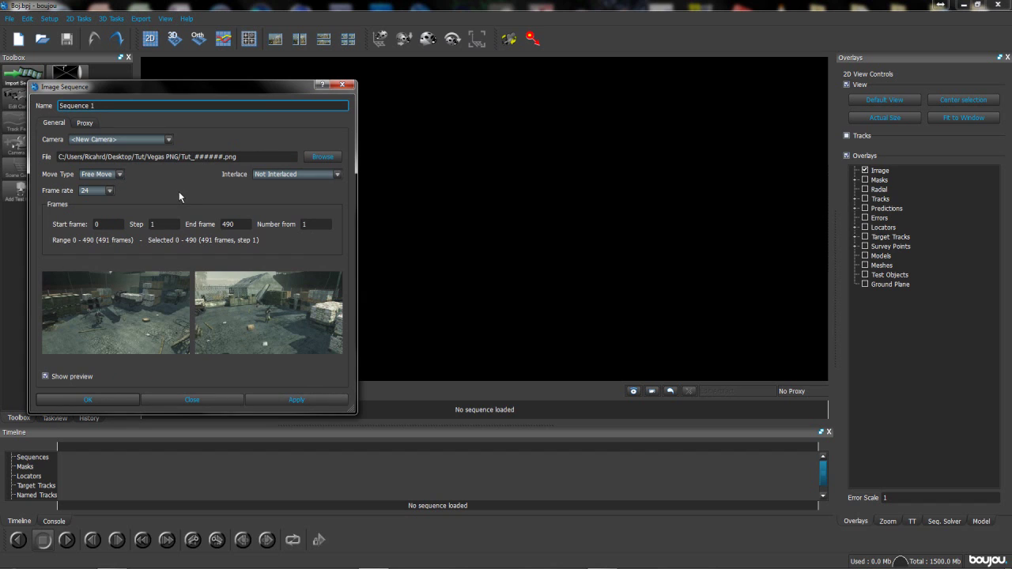
Set the frame rate of the image sequence to 59.94.
left_click(110, 190)
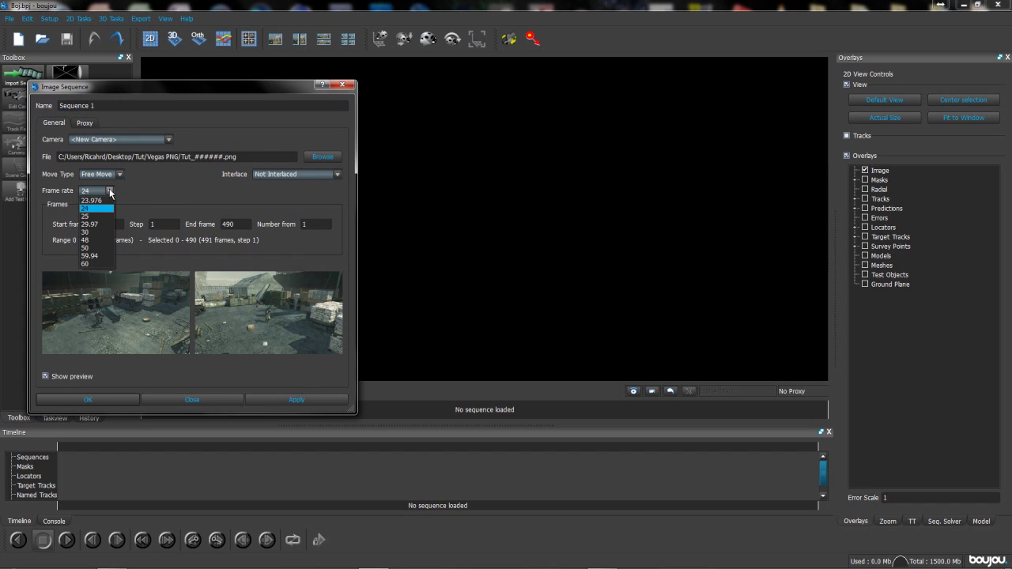
left_click(100, 256)
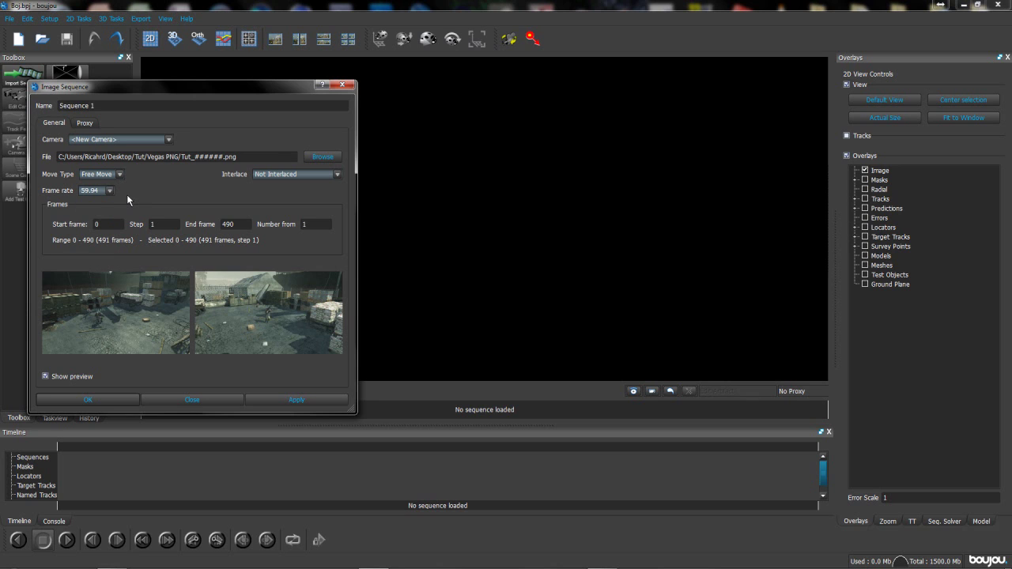
left_click(110, 192)
left_click(110, 225)
left_click(110, 191)
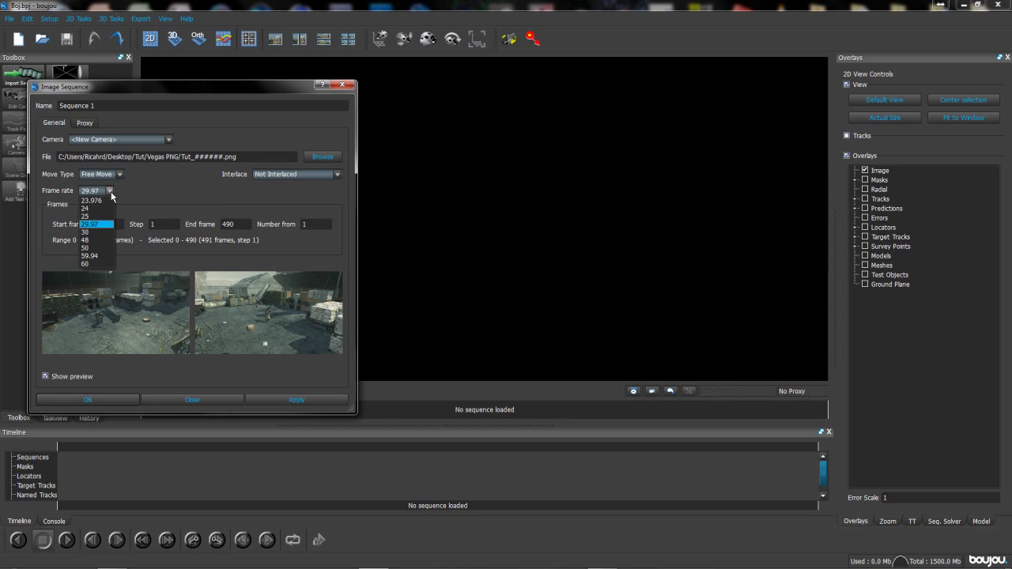
left_click(101, 256)
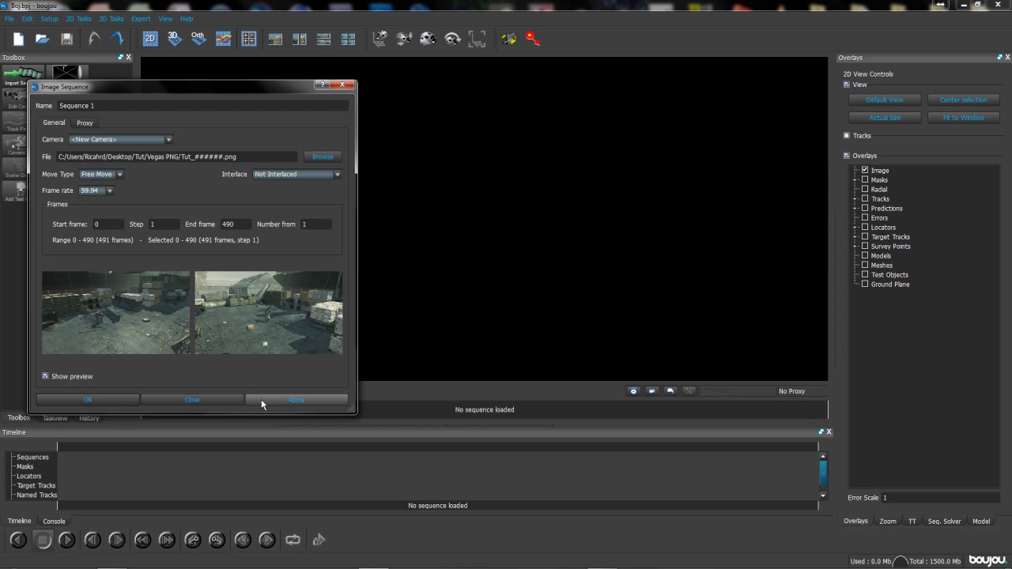
Apply the import settings for Sequence 1, decline using its alpha channel as a mask, and close the settings.
left_click(297, 400)
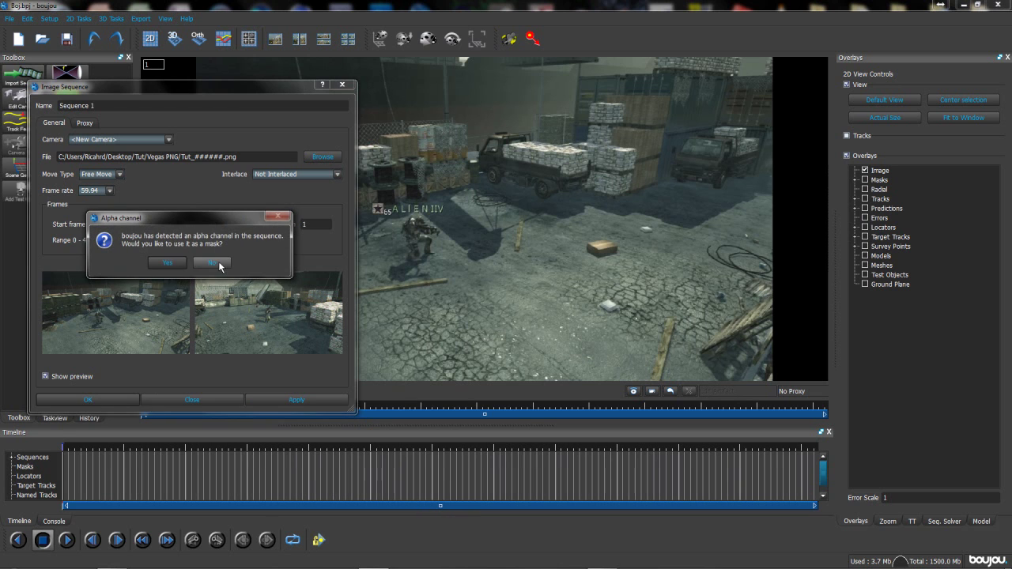
left_click(216, 262)
left_click(167, 399)
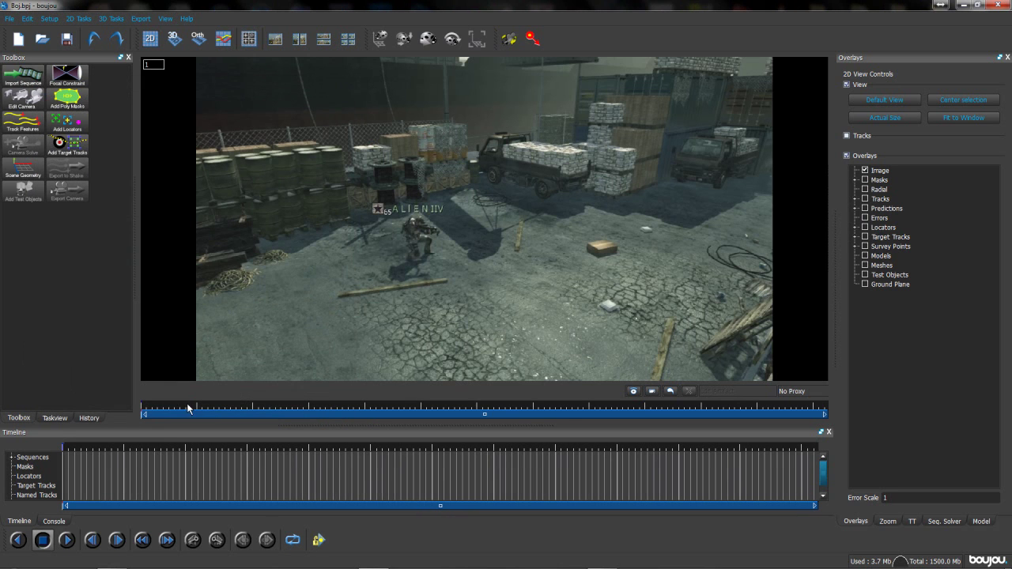
Run feature tracking on all frames of Sequence 1.
left_click(79, 451)
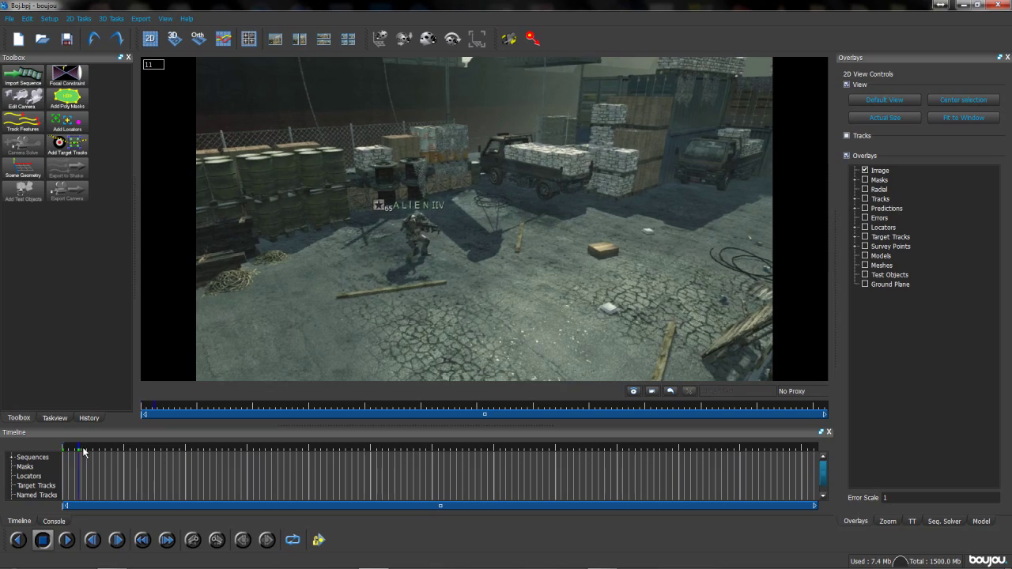
left_click_drag(92, 450, 2, 421)
left_click(22, 122)
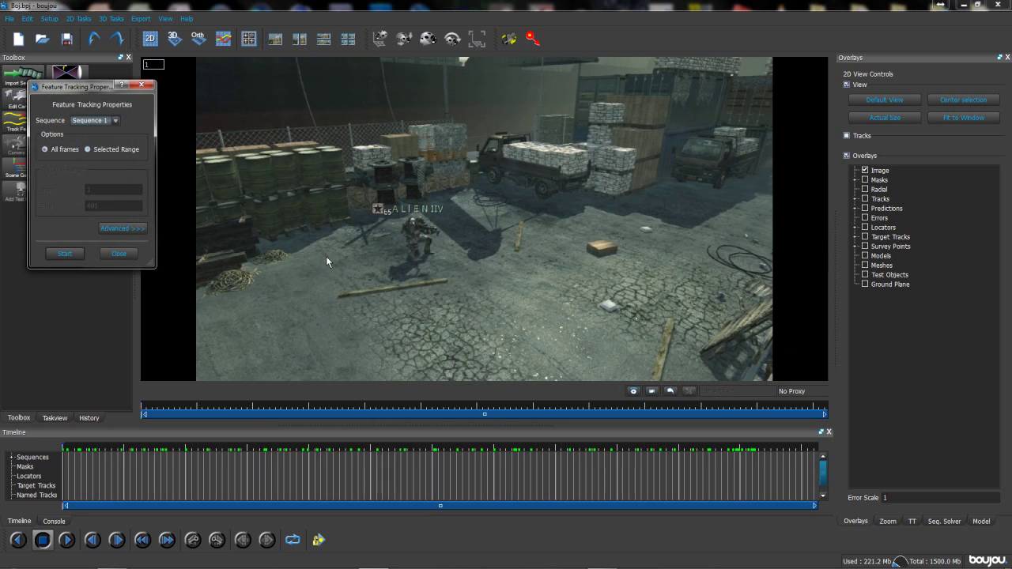
left_click_drag(99, 87, 158, 88)
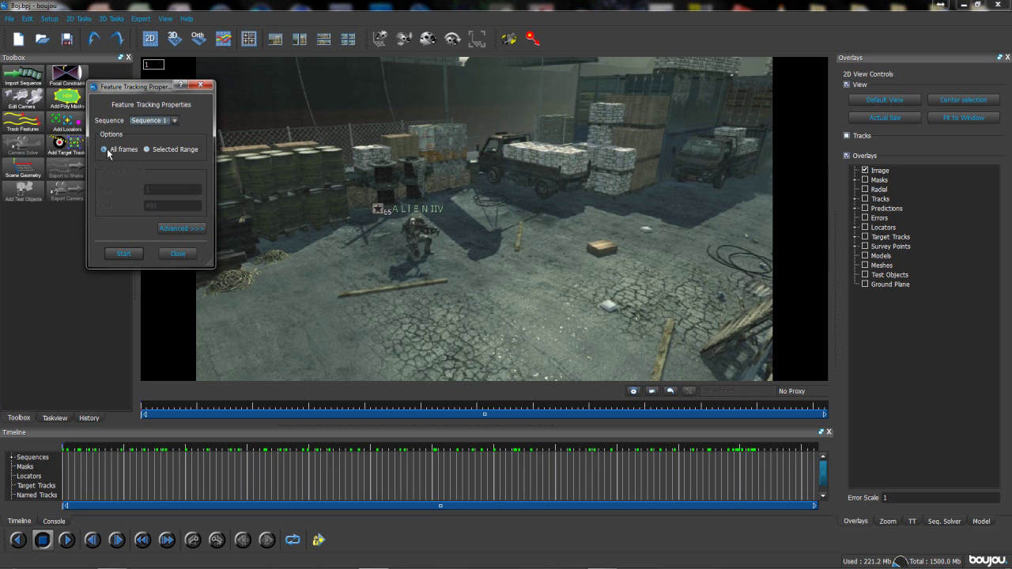
left_click(123, 254)
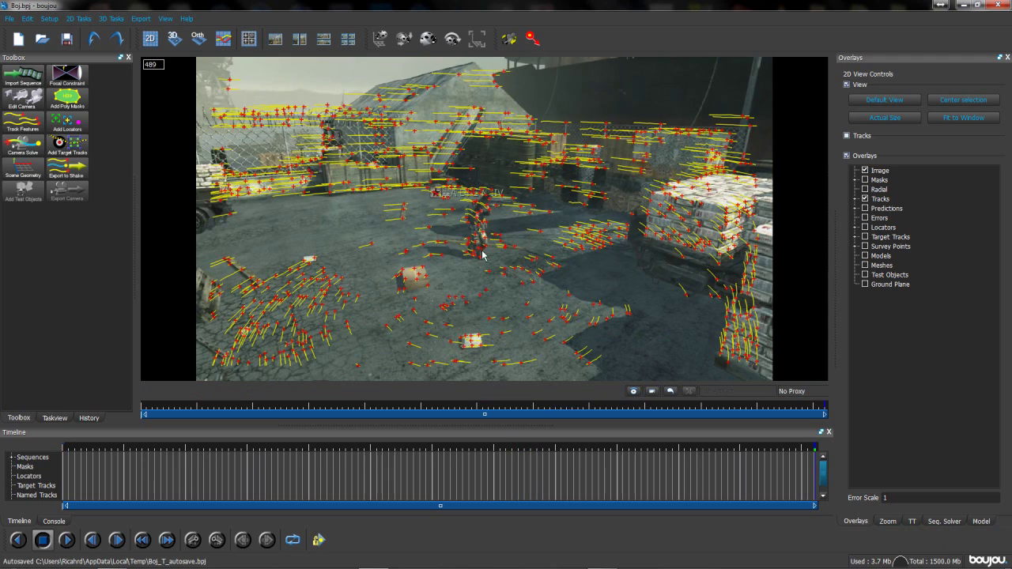
Enable radial distortion optimization and run the camera solve on all frames of Sequence 1.
left_click_drag(287, 465, 703, 449)
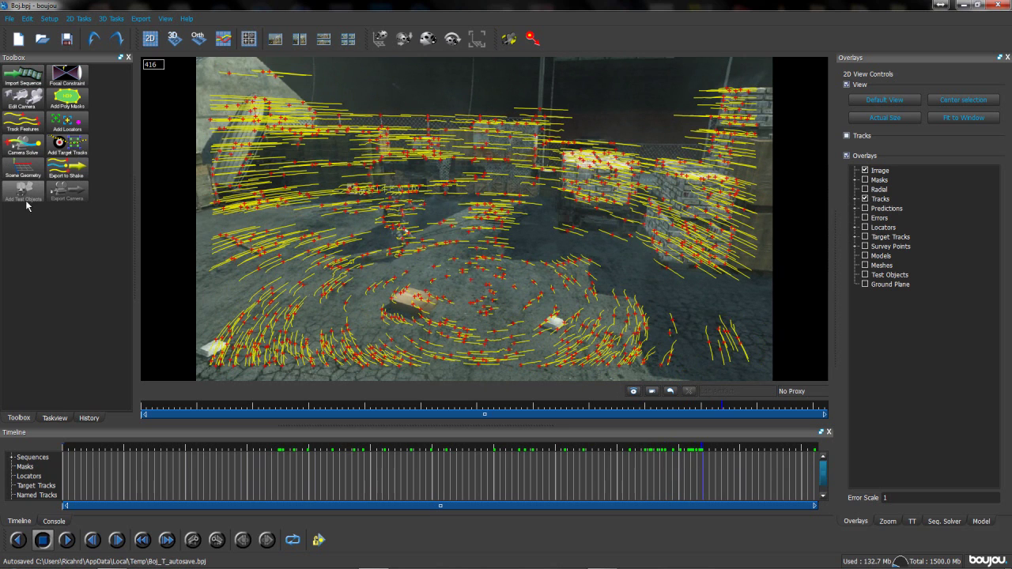
left_click(29, 151)
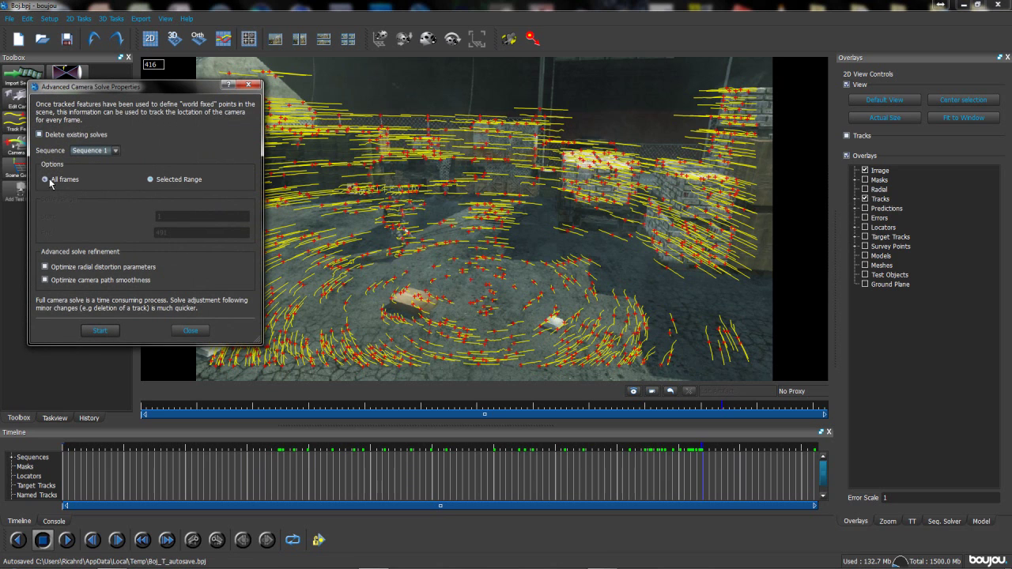
left_click(44, 267)
left_click(99, 330)
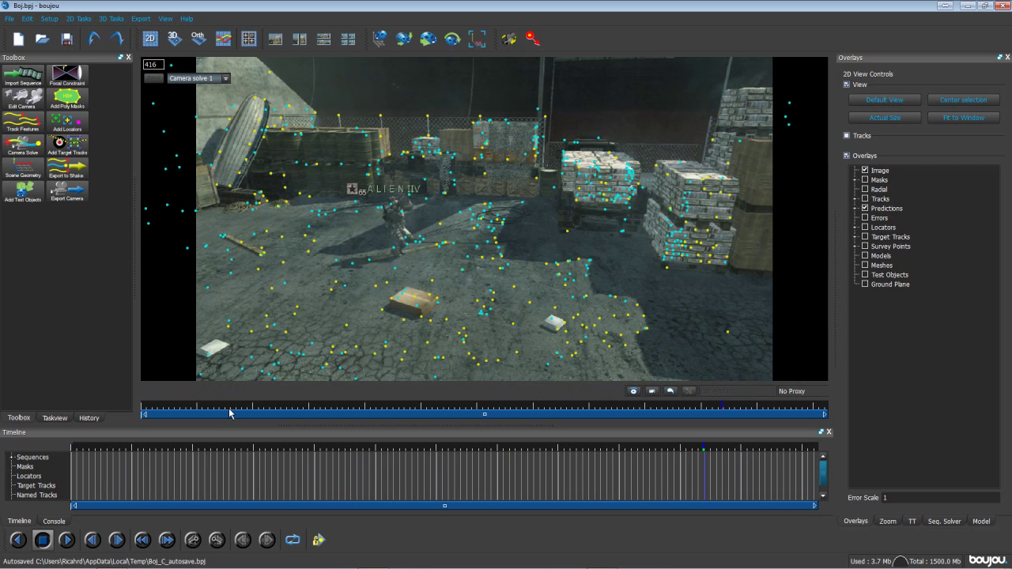
Open the camera solve export and set its export type to After Effects (Maya) (*.ma).
left_click(77, 450)
mouse_move(77, 450)
left_mouse_down()
mouse_move(319, 459)
mouse_move(478, 453)
mouse_move(518, 436)
mouse_move(831, 462)
mouse_move(900, 456)
mouse_move(86, 469)
mouse_move(690, 455)
mouse_move(237, 447)
mouse_move(163, 434)
mouse_move(196, 437)
left_mouse_up()
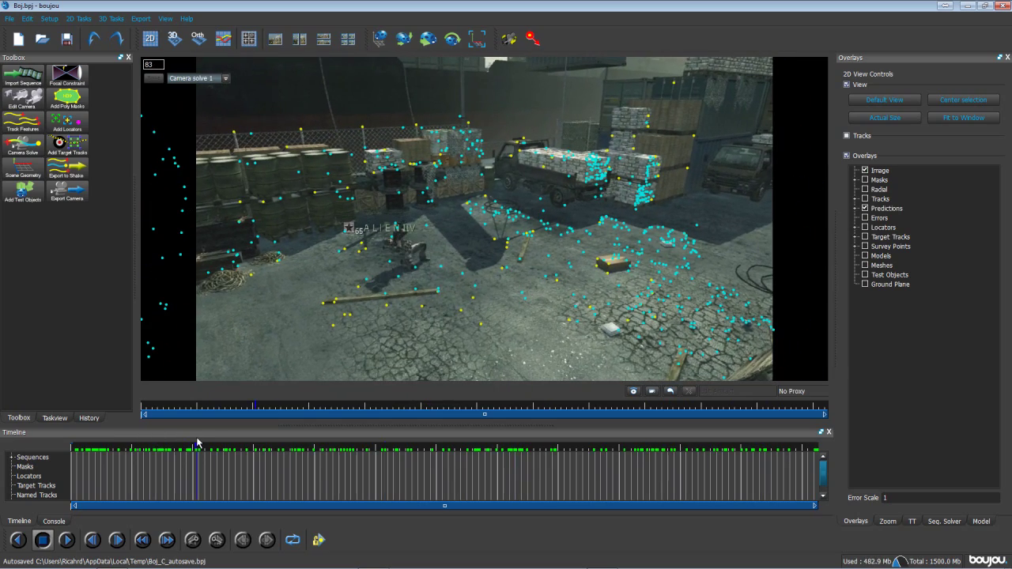
left_click(145, 19)
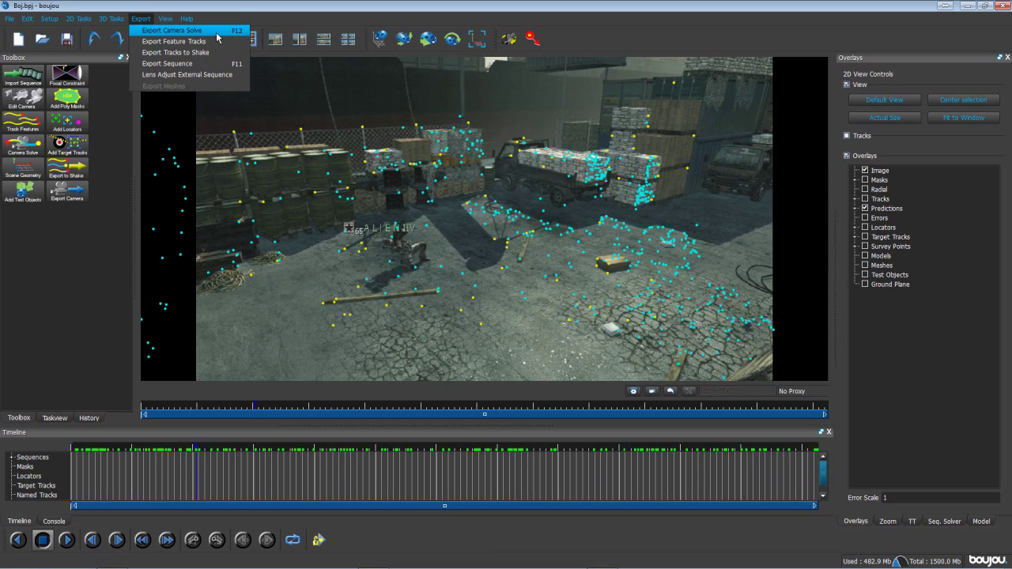
left_click(232, 5)
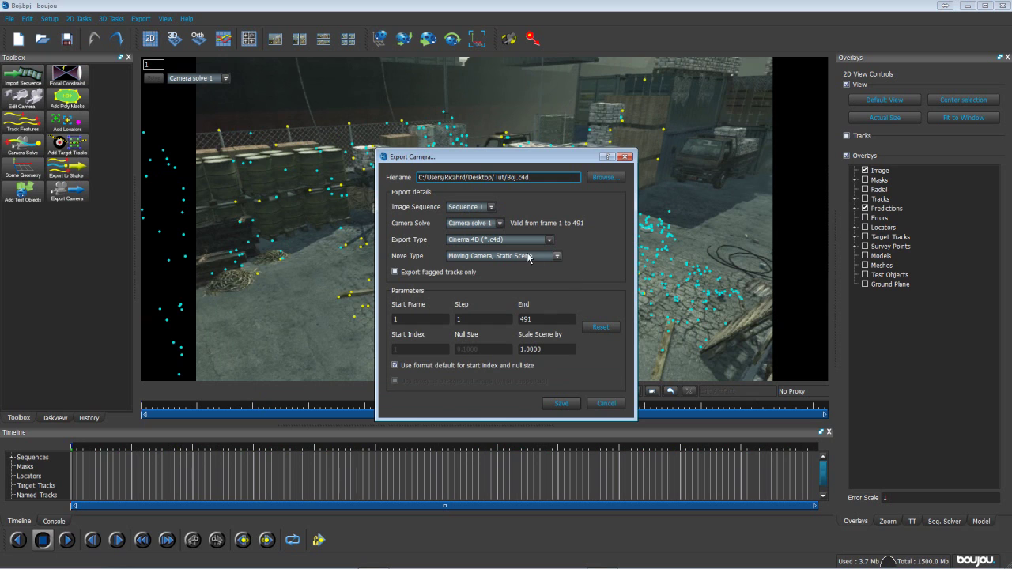
left_click(605, 177)
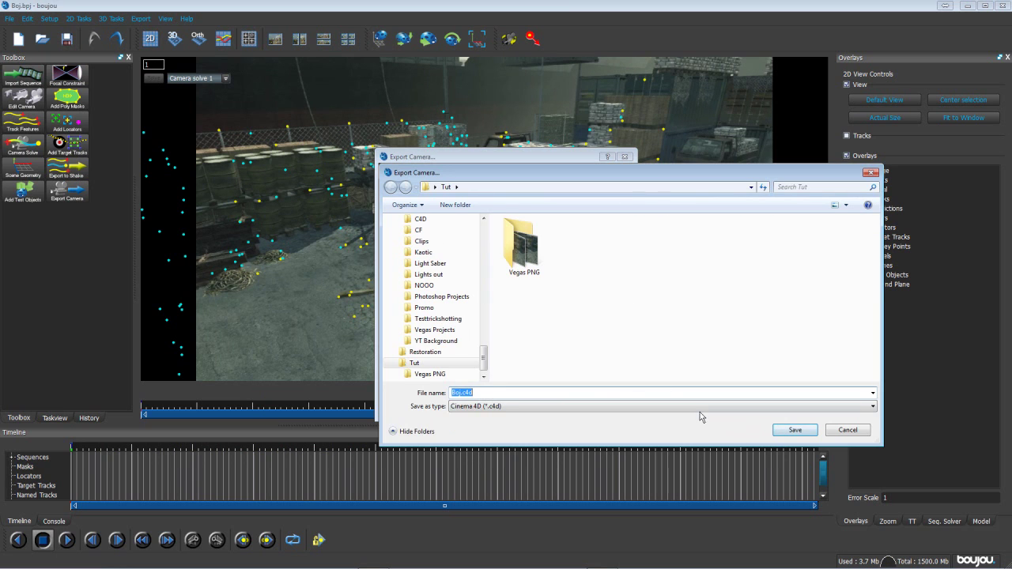
left_click(850, 430)
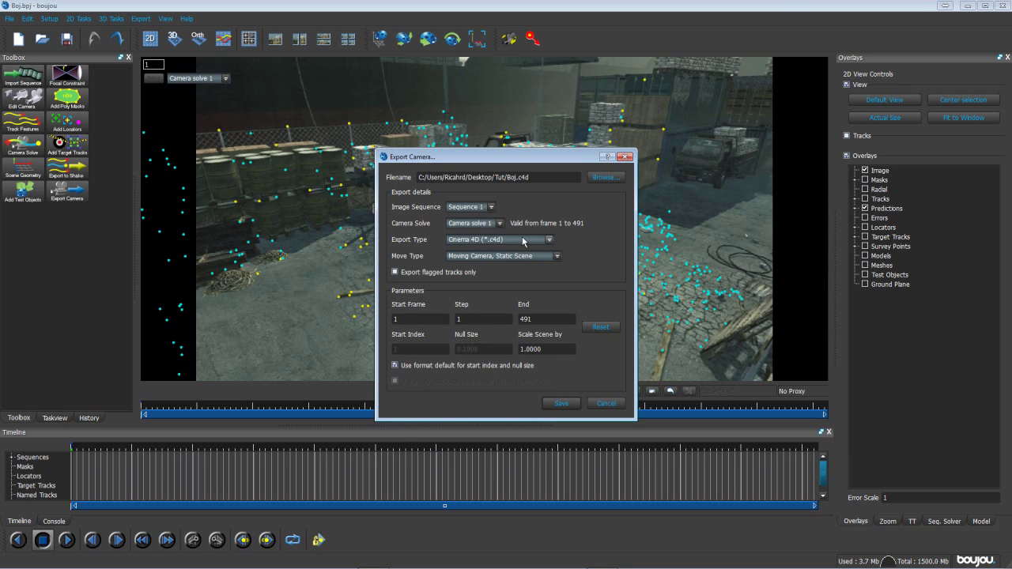
left_click(548, 240)
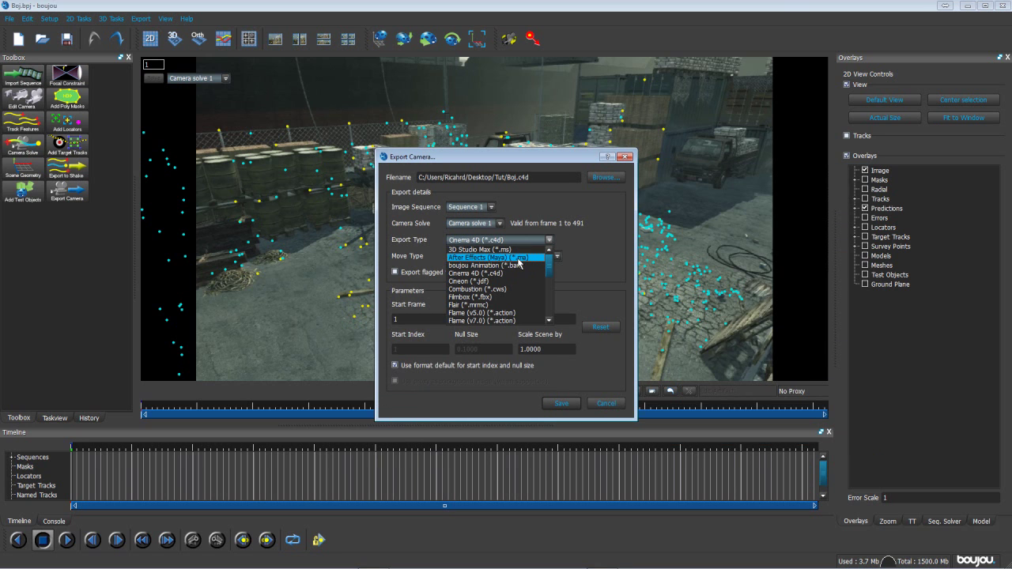
left_click(528, 257)
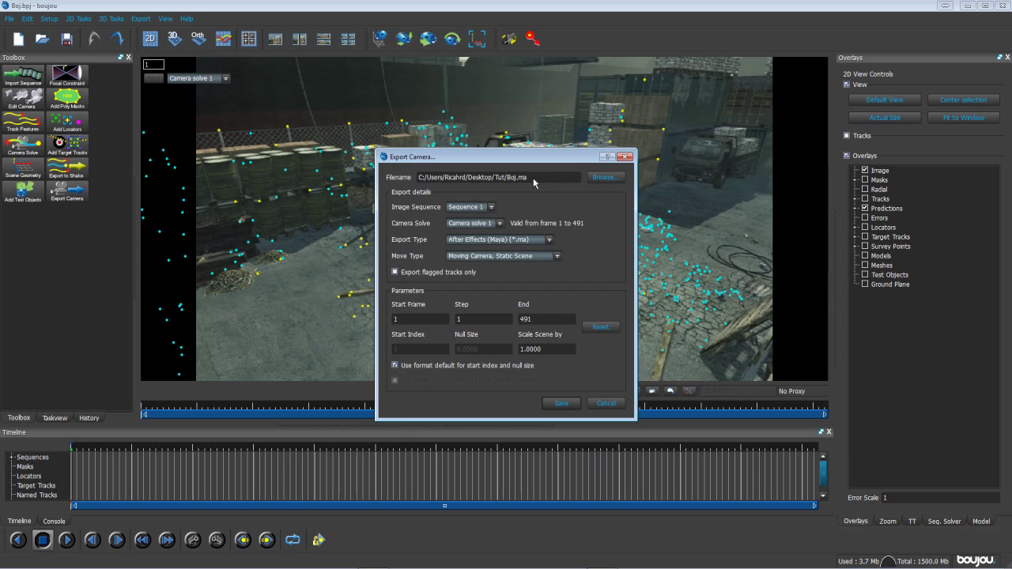
Name the camera export file After_Fx.ma in the desktop's Tut folder.
left_click(606, 177)
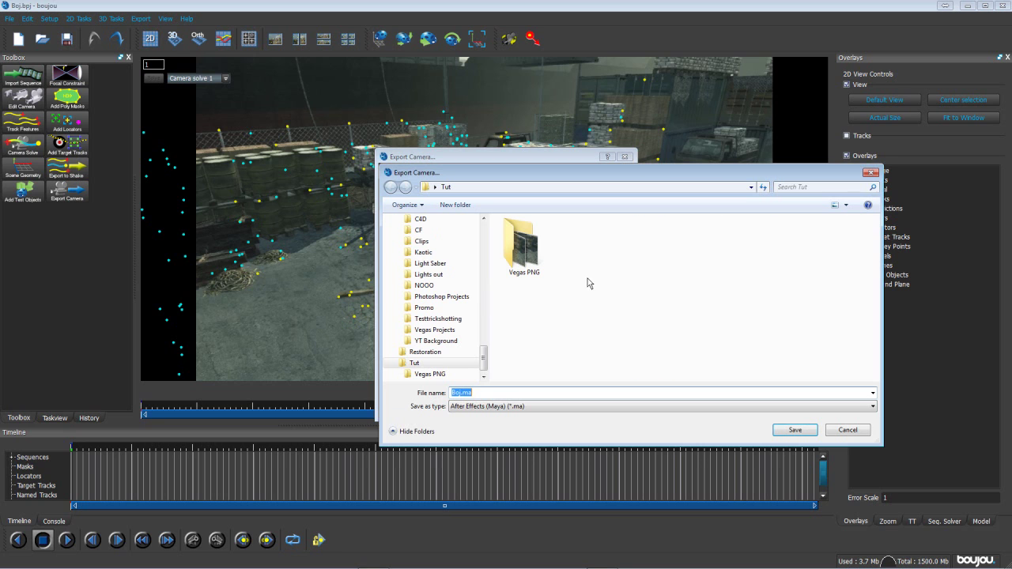
left_click(532, 394)
key("BackSpace")
key("BackSpace")
key("BackSpace")
key("BackSpace")
key("BackSpace")
key("BackSpace")
type("After")
key("Return")
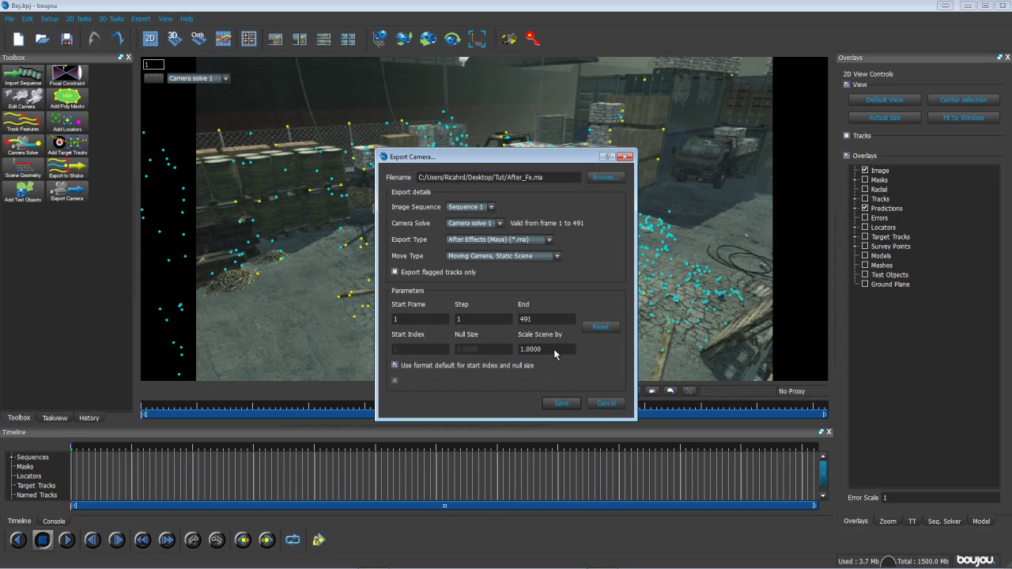
Set the scene scale to 100 and save the After Effects camera export.
left_click(560, 352)
key("BackSpace")
key("BackSpace")
key("BackSpace")
key("BackSpace")
key("BackSpace")
left_click(545, 319)
left_click(557, 351)
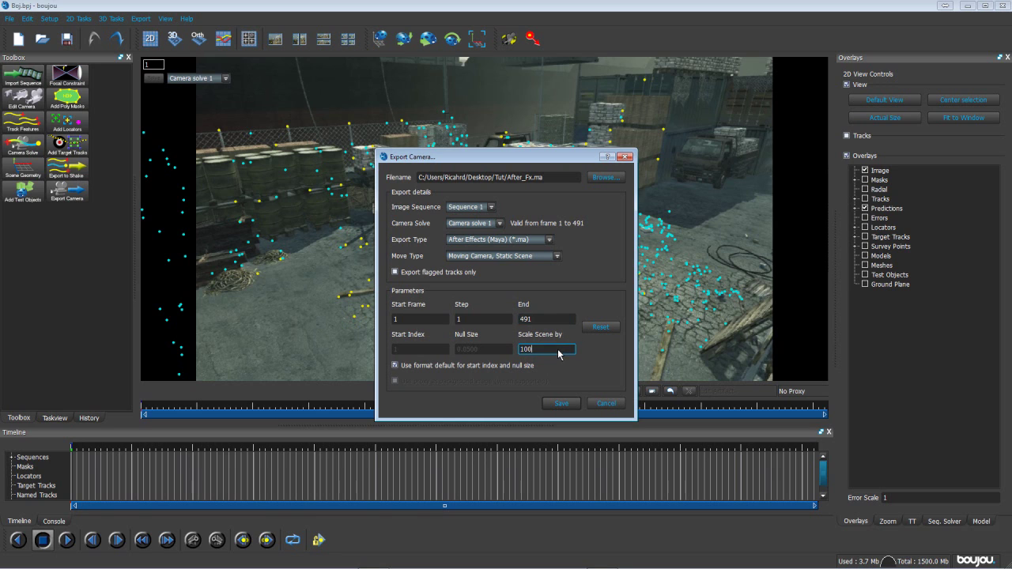
left_click(572, 408)
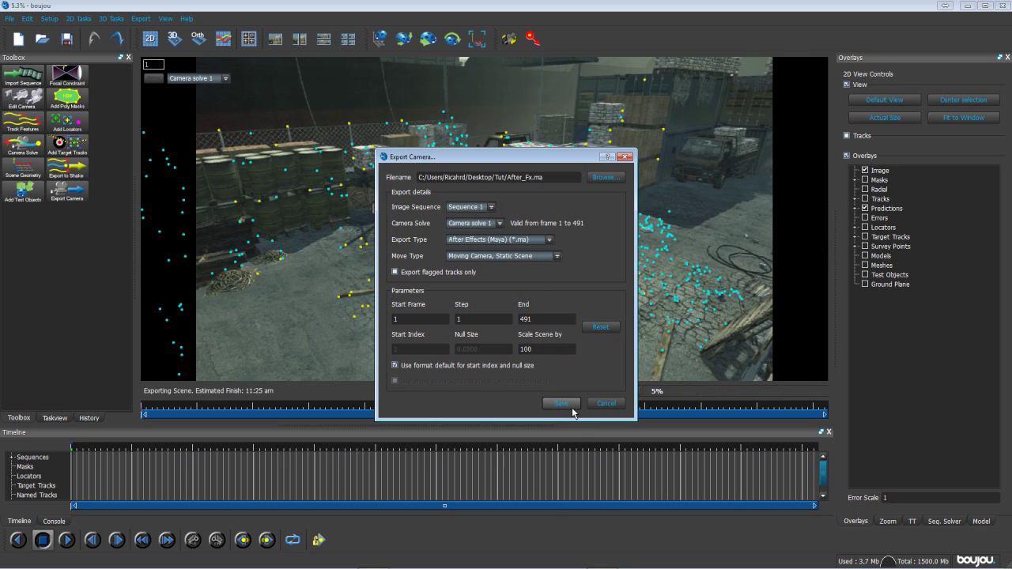